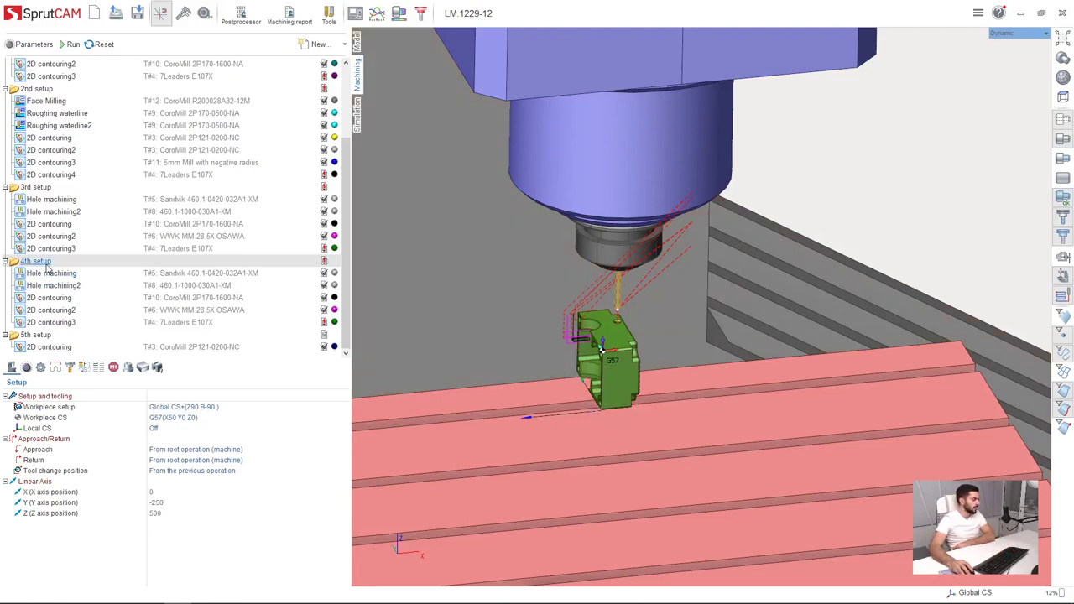
Step: Examine the toolpaths of the 3rd and 4th setups on the part from several angles
{"action": "scroll", "coordinate": [578, 352], "scroll_direction": "up", "scroll_amount": 5}
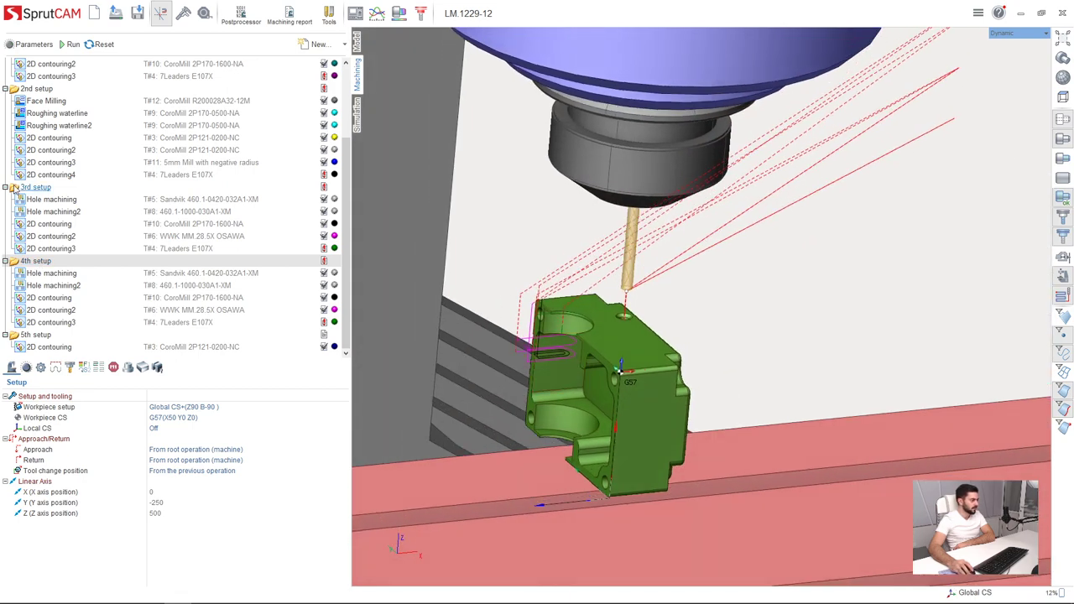
{"action": "left_click", "coordinate": [30, 187]}
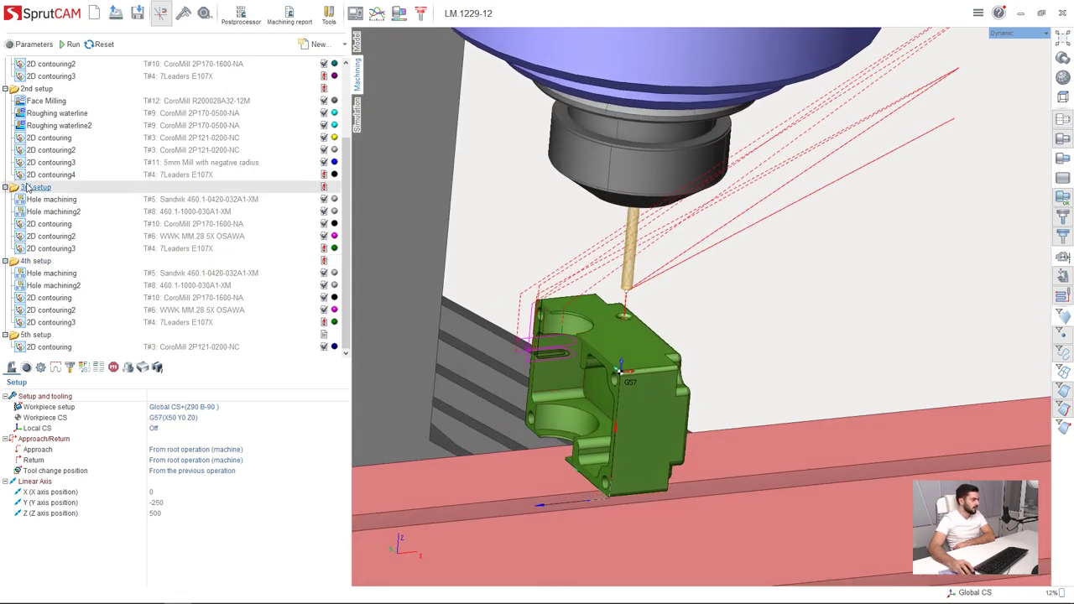
{"action": "left_click", "coordinate": [36, 262]}
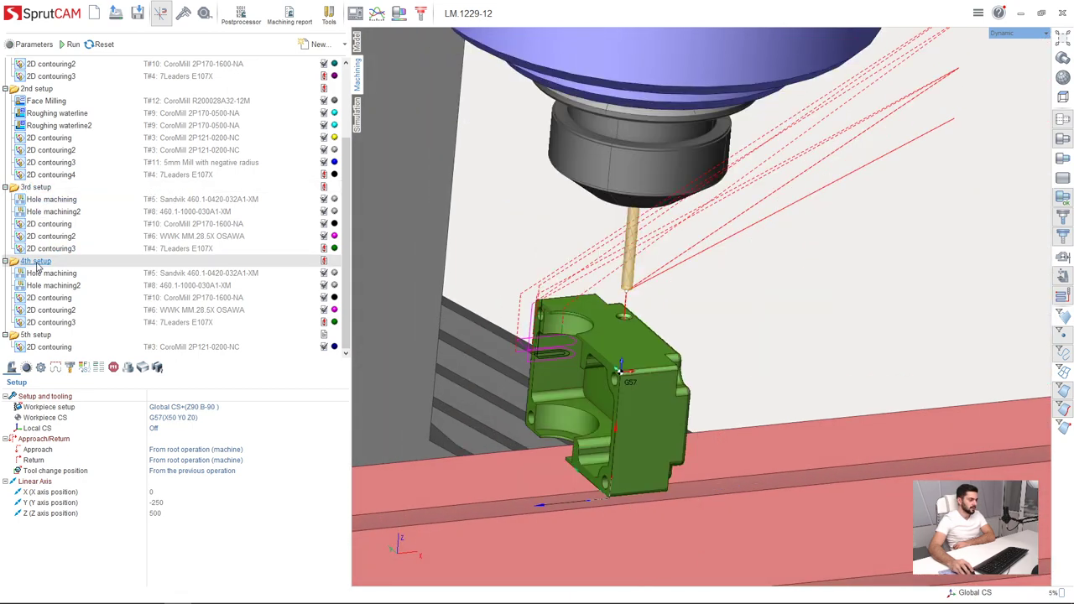
{"action": "scroll", "coordinate": [516, 340], "scroll_direction": "up", "scroll_amount": 3}
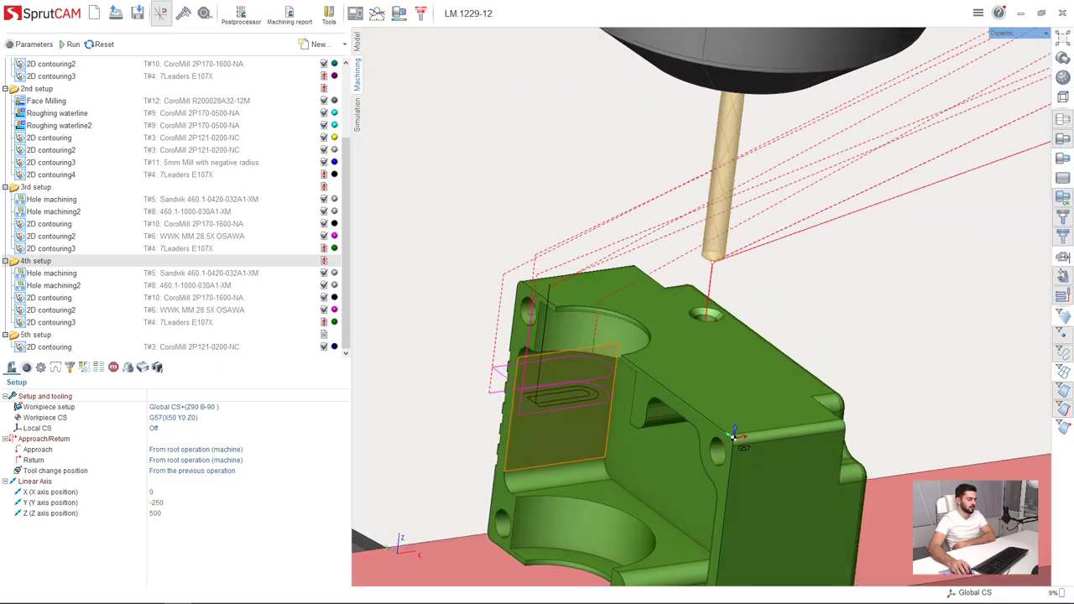
{"action": "scroll", "coordinate": [554, 401], "scroll_direction": "up", "scroll_amount": 3}
{"action": "middle_click_drag", "start_coordinate": [554, 401], "coordinate": [676, 392]}
{"action": "scroll", "coordinate": [667, 334], "scroll_direction": "down", "scroll_amount": 4}
{"action": "middle_click_drag", "start_coordinate": [643, 287], "coordinate": [637, 327]}
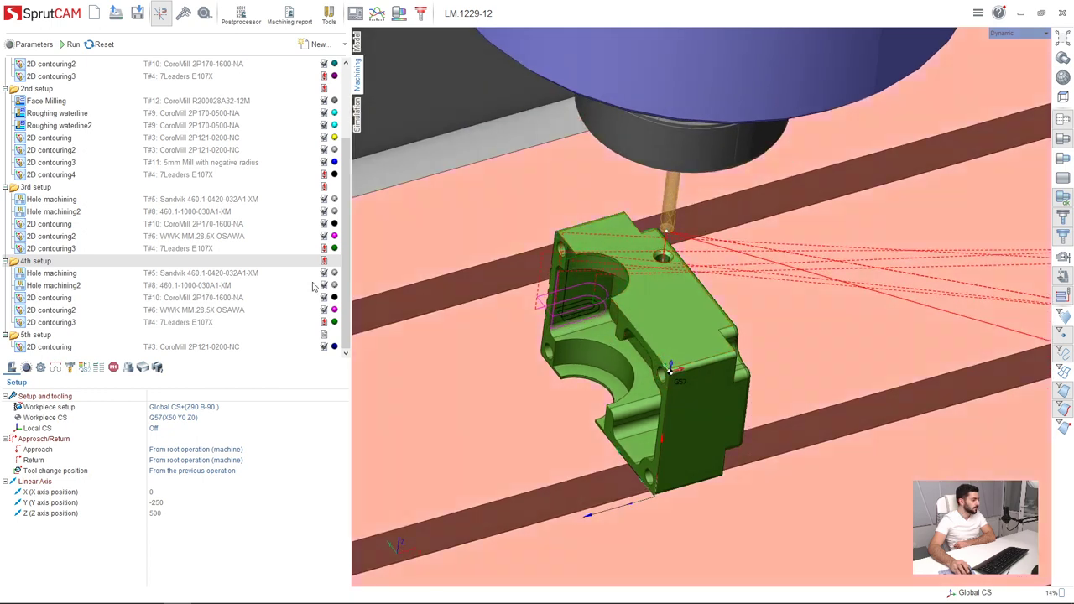
Step: Examine the 5th setup's 2D contouring toolpath and the grooves it machines on the part
{"action": "left_click", "coordinate": [51, 338]}
{"action": "scroll", "coordinate": [669, 276], "scroll_direction": "up", "scroll_amount": 3}
{"action": "middle_click_drag", "start_coordinate": [669, 277], "coordinate": [665, 242]}
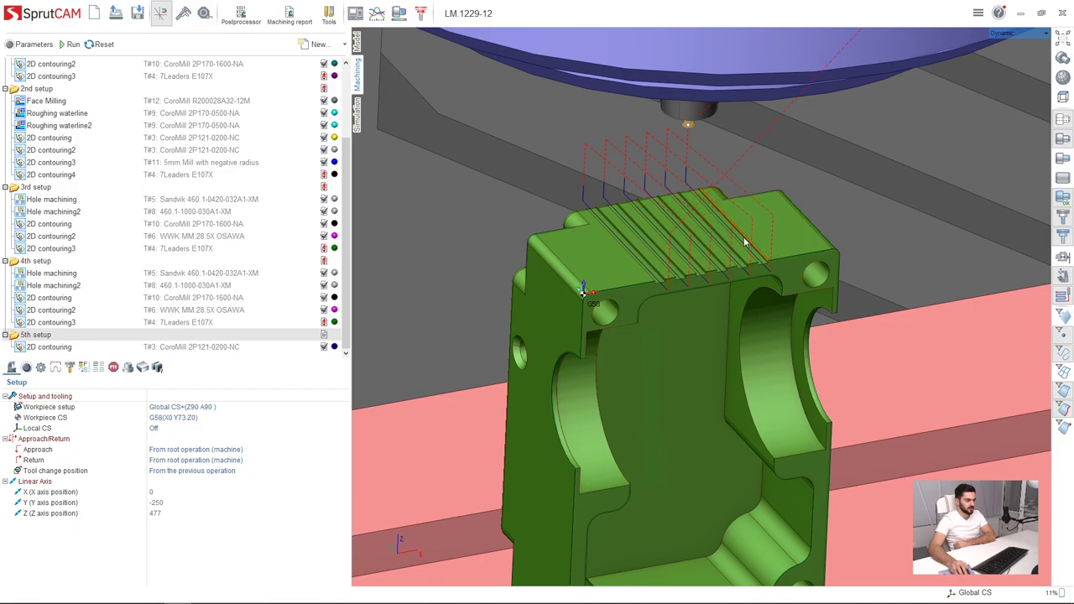
{"action": "middle_click_drag", "start_coordinate": [745, 242], "coordinate": [794, 319]}
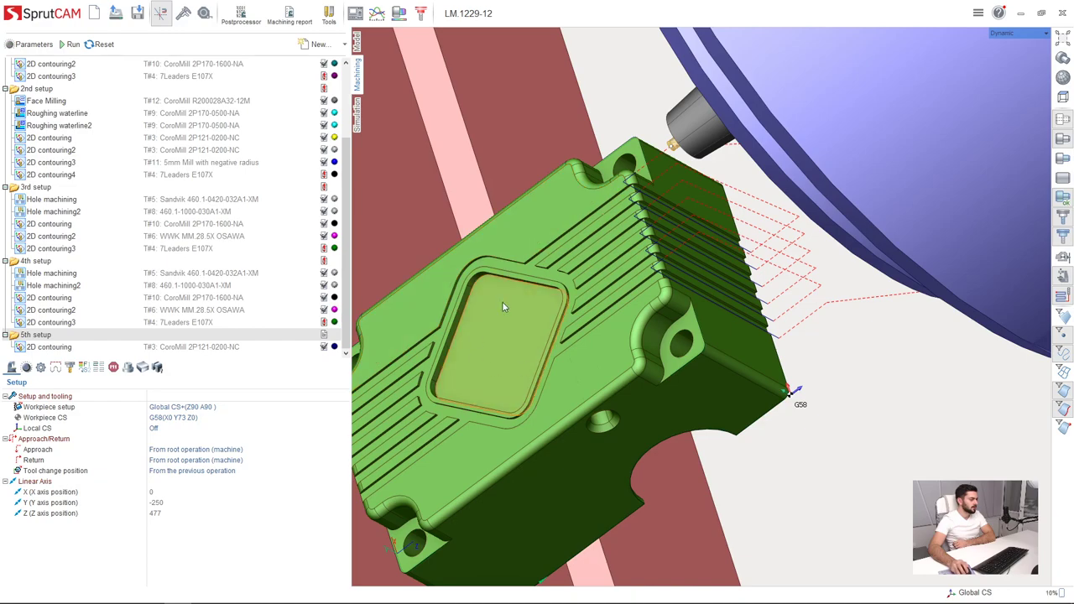
{"action": "middle_click_drag", "start_coordinate": [503, 306], "coordinate": [554, 105]}
{"action": "middle_click_drag", "start_coordinate": [470, 276], "coordinate": [506, 246]}
{"action": "middle_click_drag", "start_coordinate": [672, 247], "coordinate": [655, 282]}
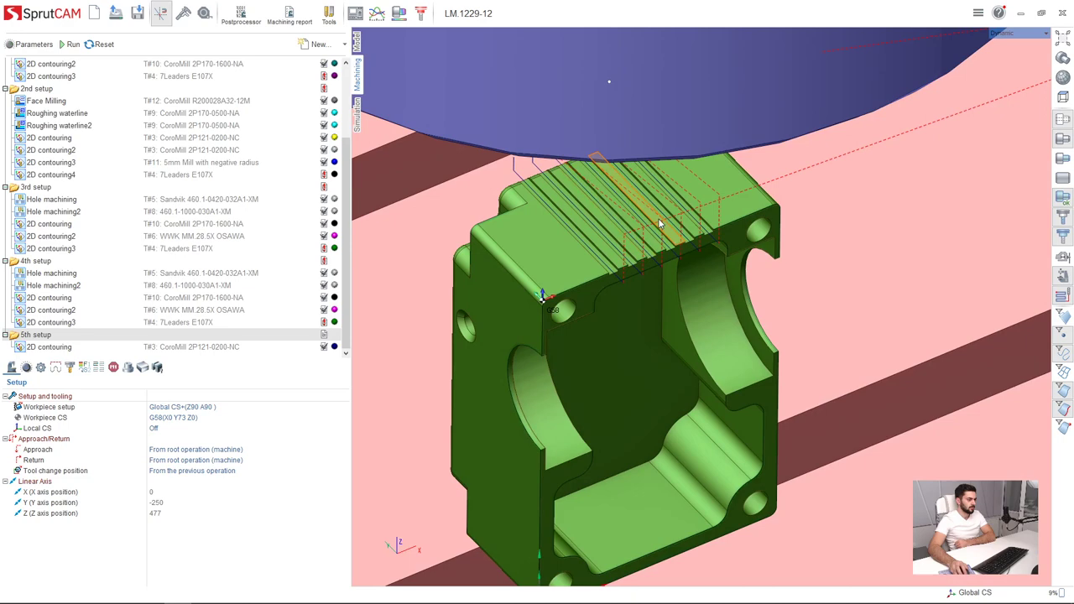
{"action": "right_click_drag", "start_coordinate": [534, 276], "coordinate": [538, 261]}
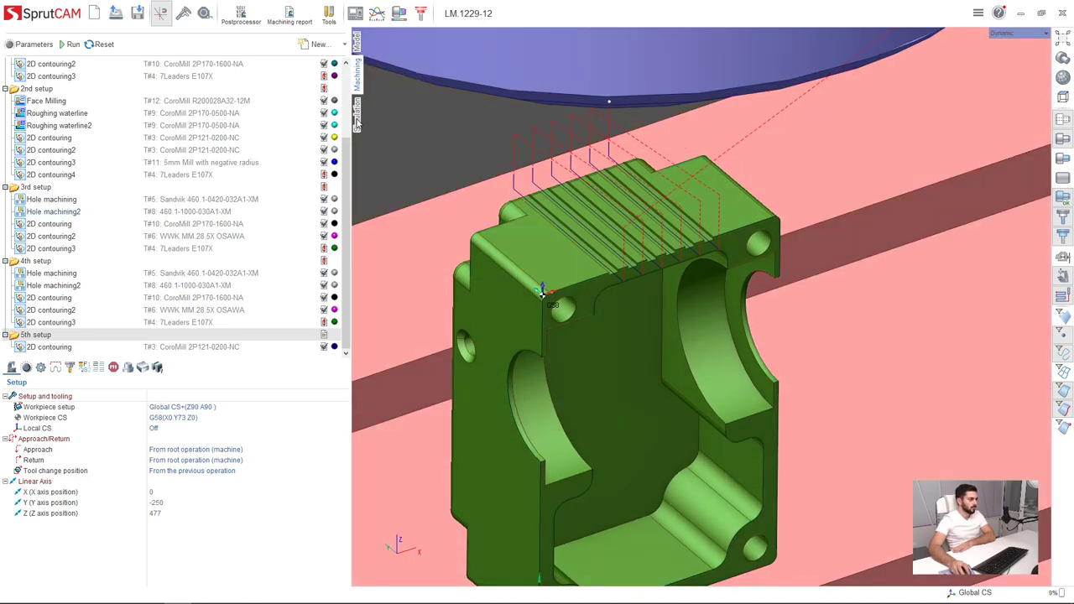
Step: Switch to simulation mode and show the machine model around the workpiece
{"action": "left_click", "coordinate": [357, 117]}
{"action": "scroll", "coordinate": [475, 331], "scroll_direction": "down", "scroll_amount": 3}
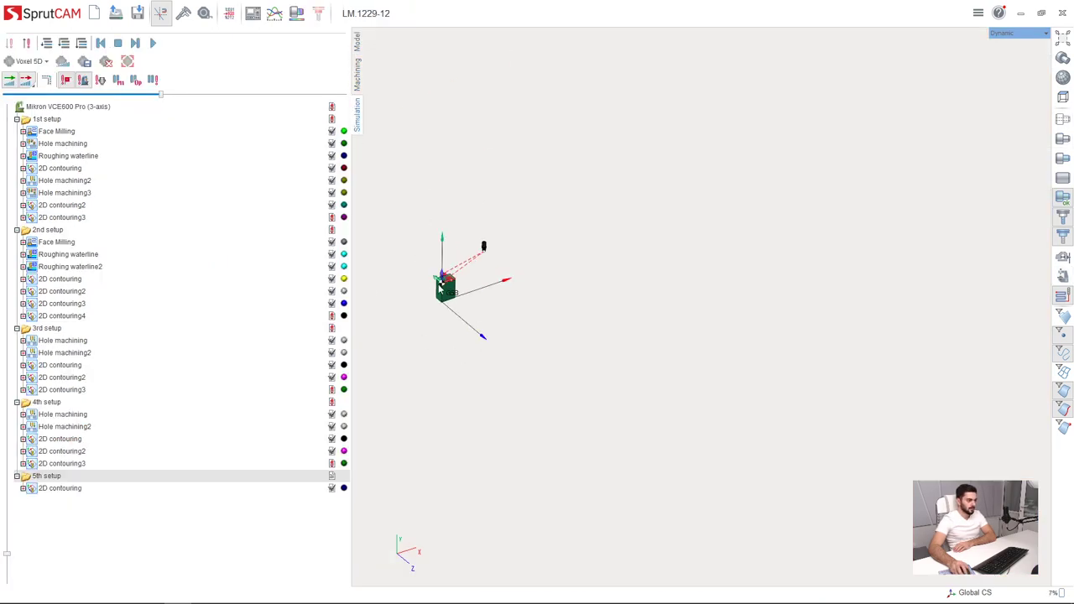
{"action": "scroll", "coordinate": [454, 286], "scroll_direction": "up", "scroll_amount": 6}
{"action": "left_click", "coordinate": [1063, 277]}
{"action": "scroll", "coordinate": [672, 328], "scroll_direction": "down", "scroll_amount": 2}
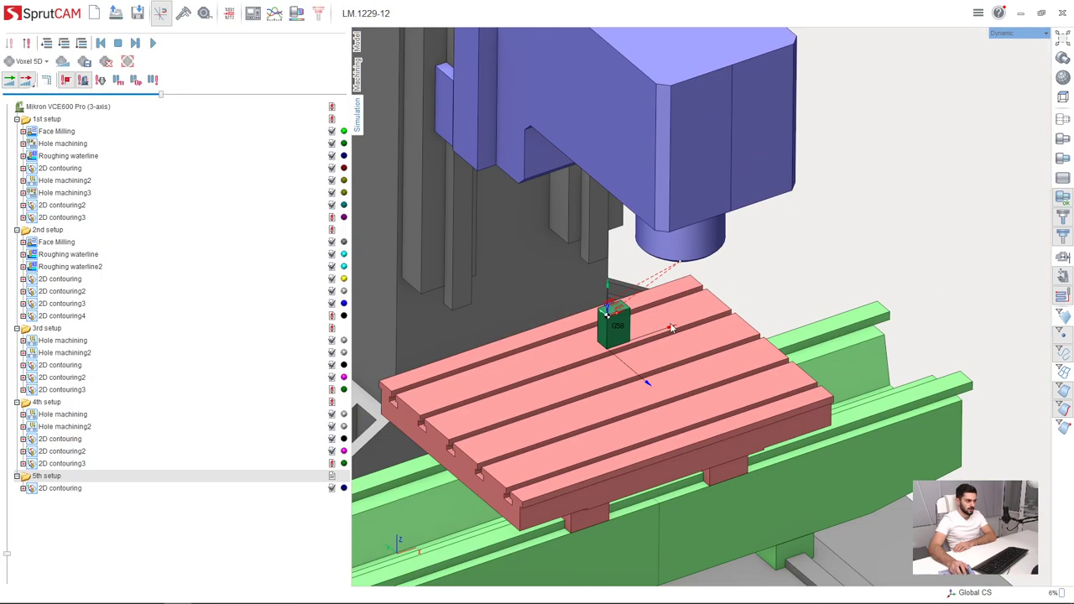
Step: Simulate all five setups from the beginning of the project, adjusting the movement speed during the run
{"action": "left_click", "coordinate": [71, 110]}
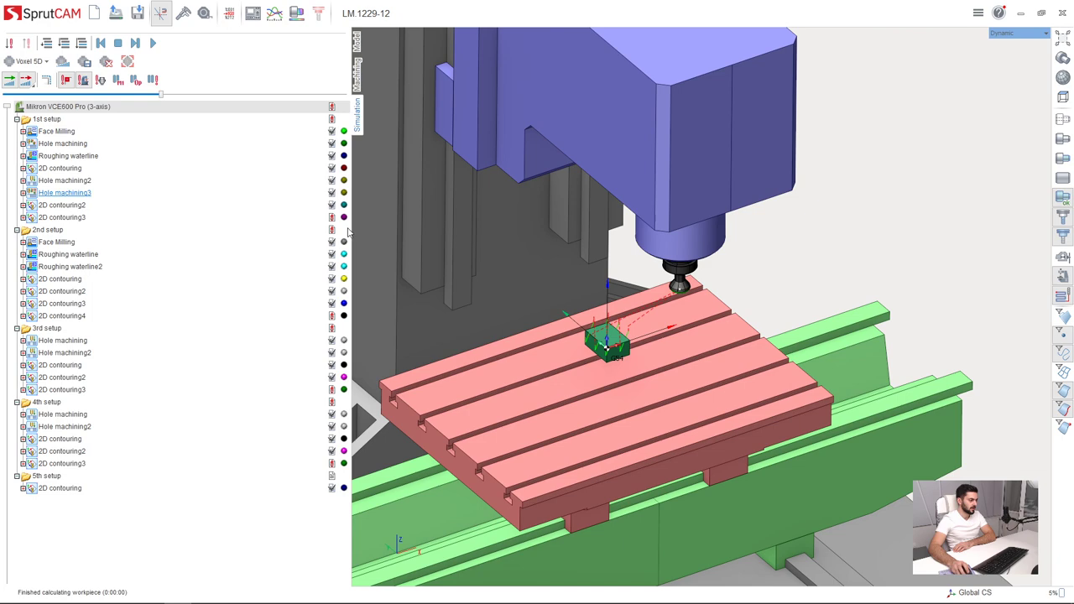
{"action": "scroll", "coordinate": [382, 264], "scroll_direction": "up", "scroll_amount": 4}
{"action": "left_click", "coordinate": [153, 43]}
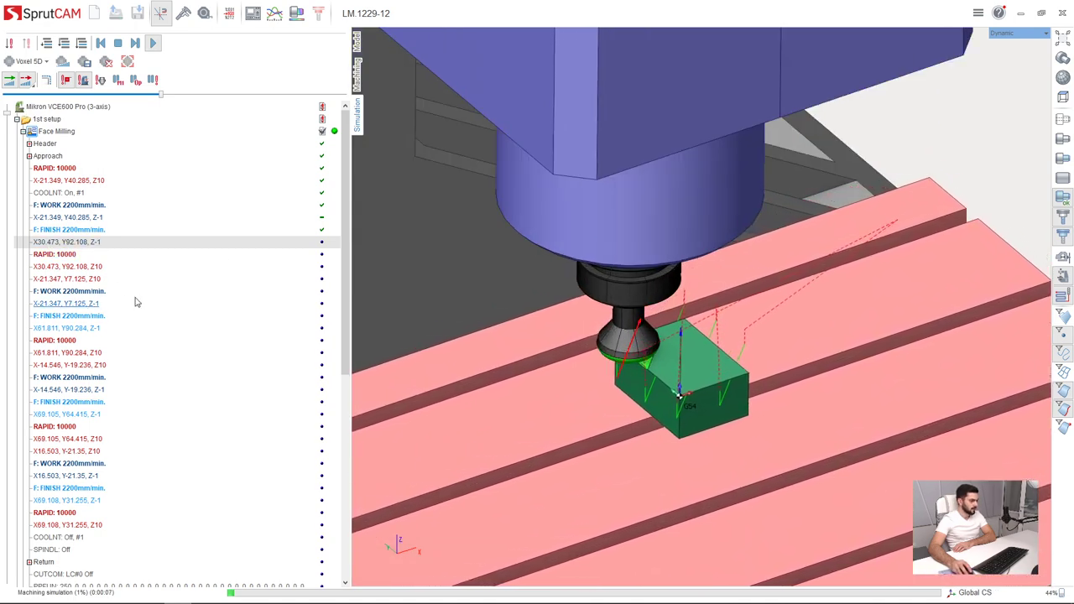
{"action": "left_click_drag", "start_coordinate": [184, 94], "coordinate": [236, 97]}
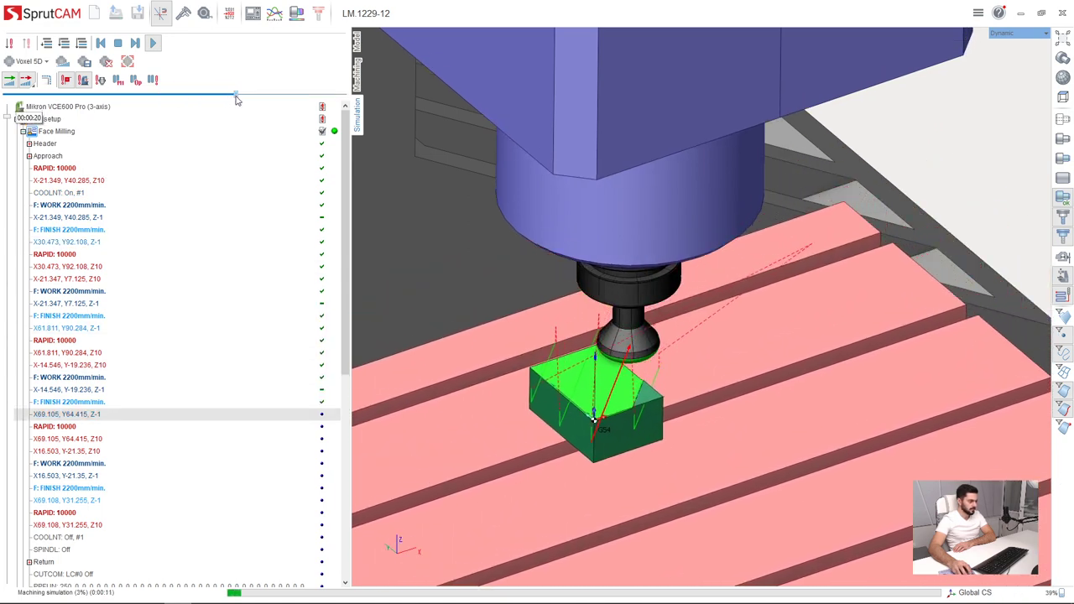
{"action": "scroll", "coordinate": [698, 437], "scroll_direction": "down", "scroll_amount": 5}
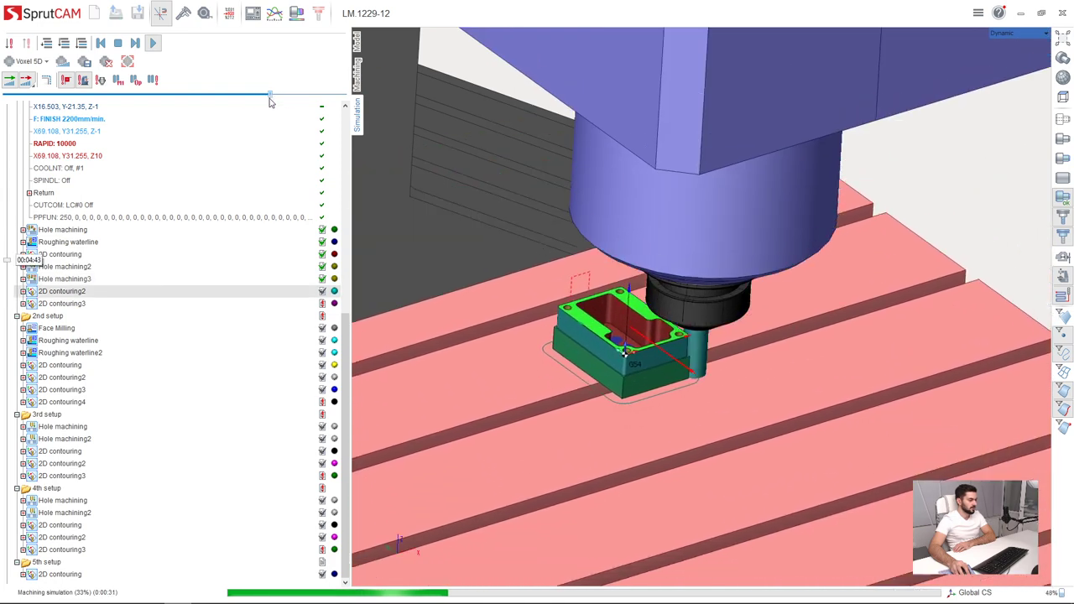
{"action": "left_click_drag", "start_coordinate": [281, 96], "coordinate": [247, 102]}
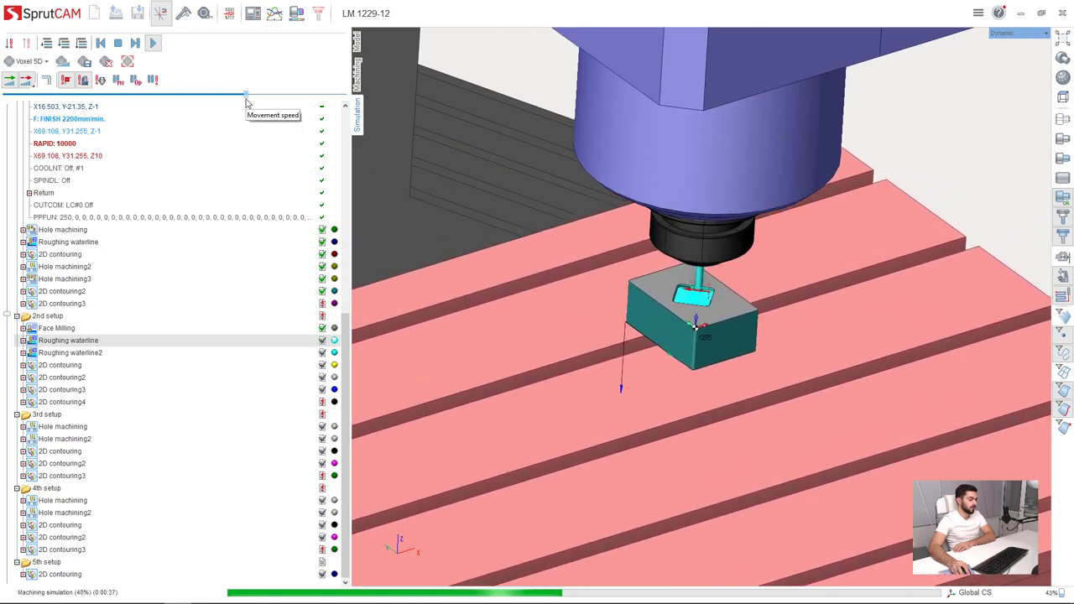
{"action": "left_click_drag", "start_coordinate": [254, 99], "coordinate": [228, 99]}
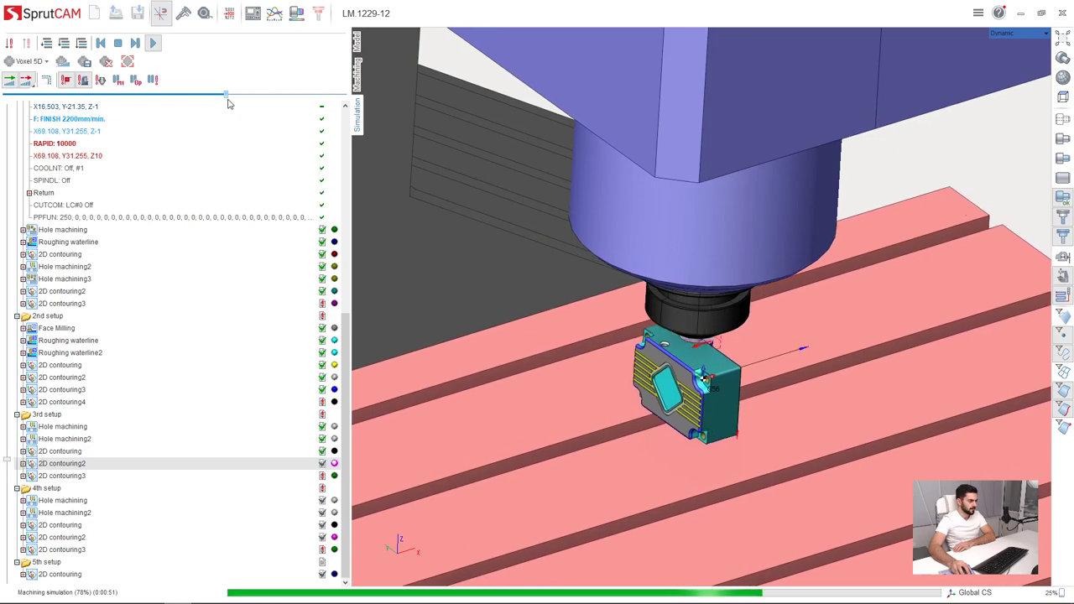
{"action": "left_click_drag", "start_coordinate": [227, 103], "coordinate": [260, 102]}
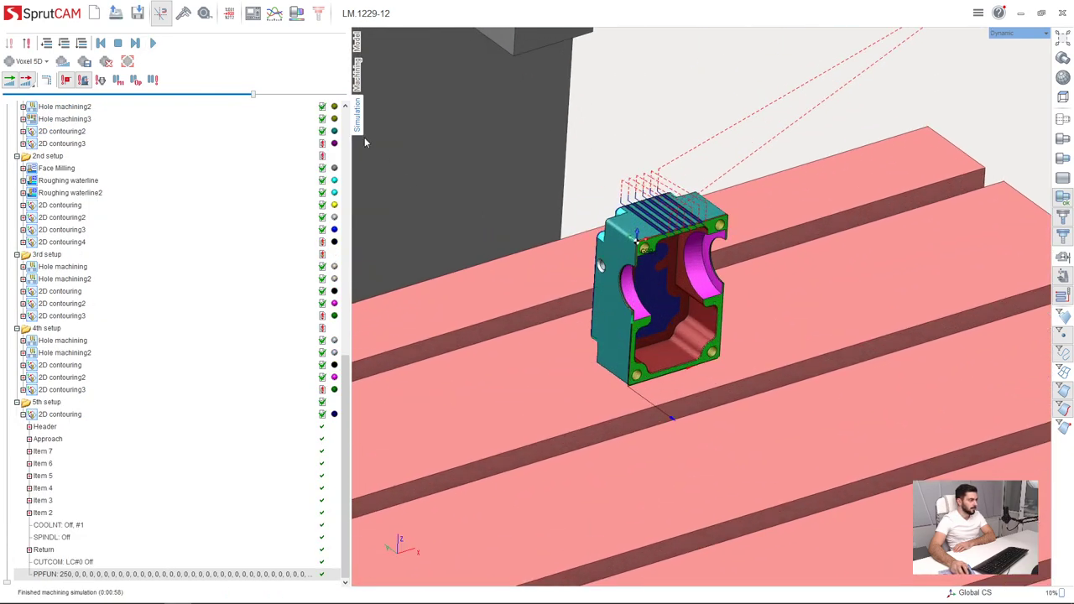
Step: Inspect the simulated part in the color-coded deviation comparison, including its rear face, and turn the comparison off
{"action": "left_click", "coordinate": [299, 14]}
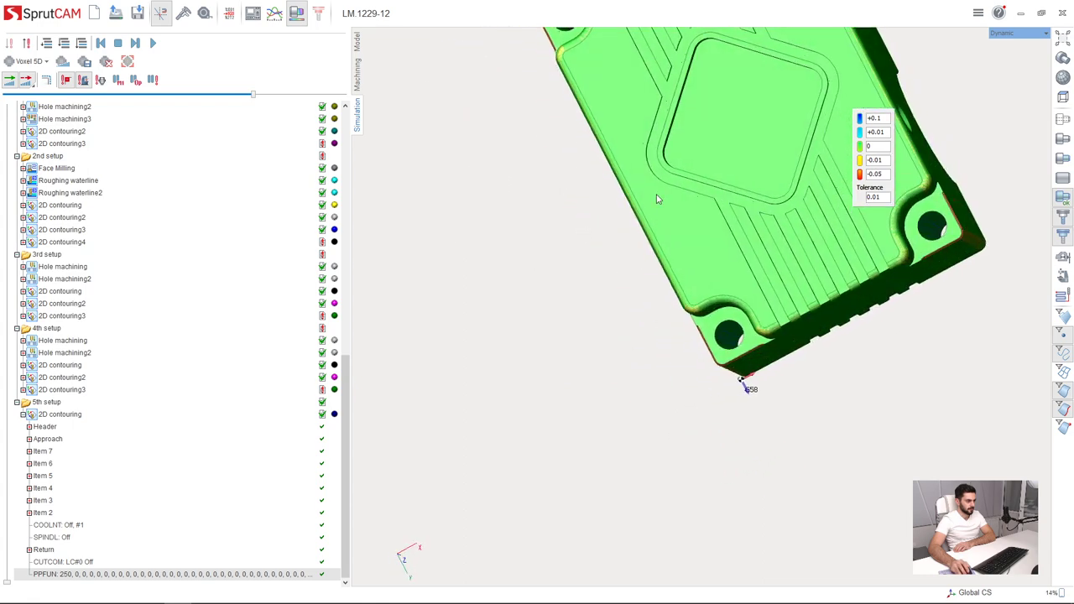
{"action": "left_click", "coordinate": [297, 14]}
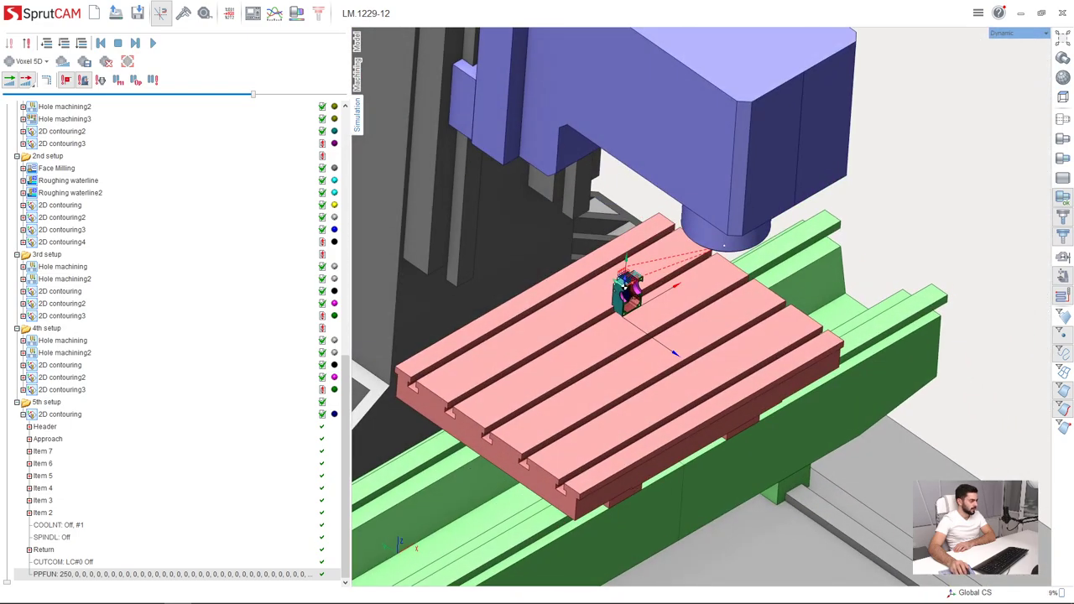
Step: Generate the LM.1229-12 NC program for all operations with the Fanuc (30i)_Mill.sppx postprocessor and scan the code
{"action": "left_click", "coordinate": [359, 87]}
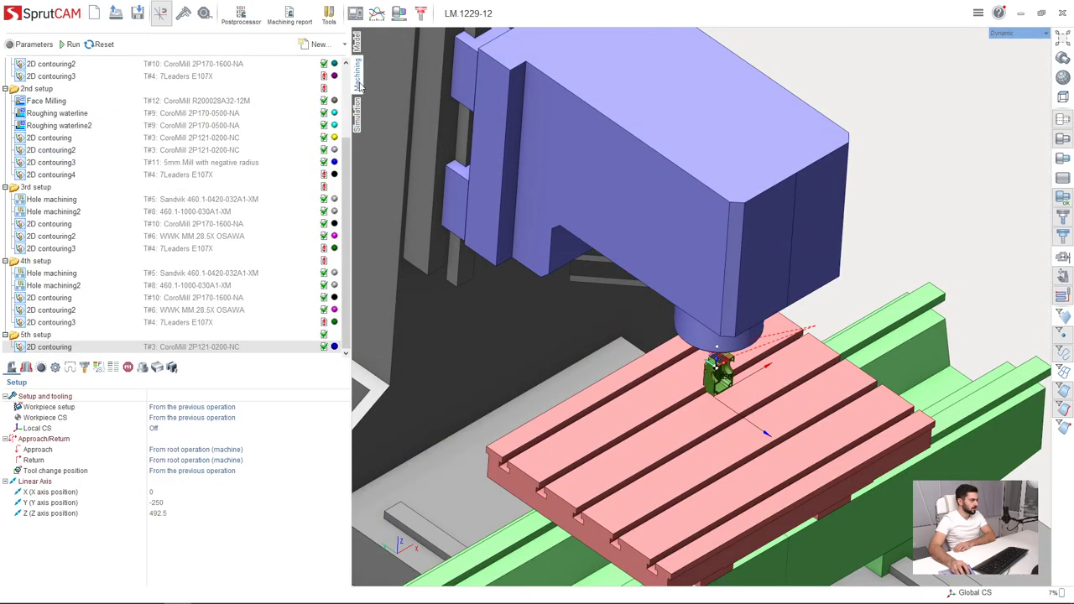
{"action": "left_click", "coordinate": [241, 14]}
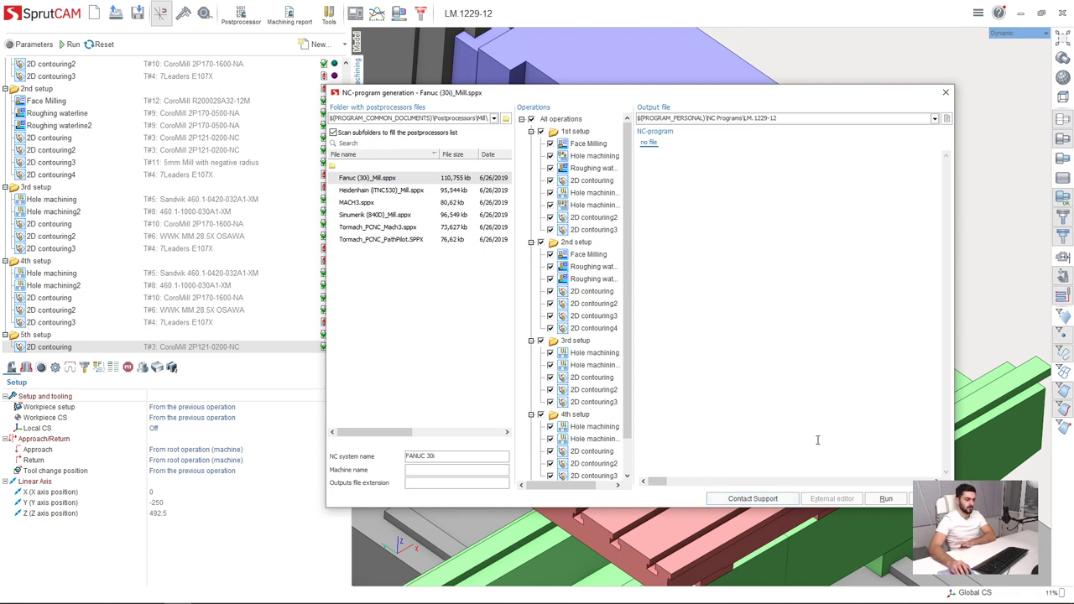
{"action": "left_click", "coordinate": [881, 499]}
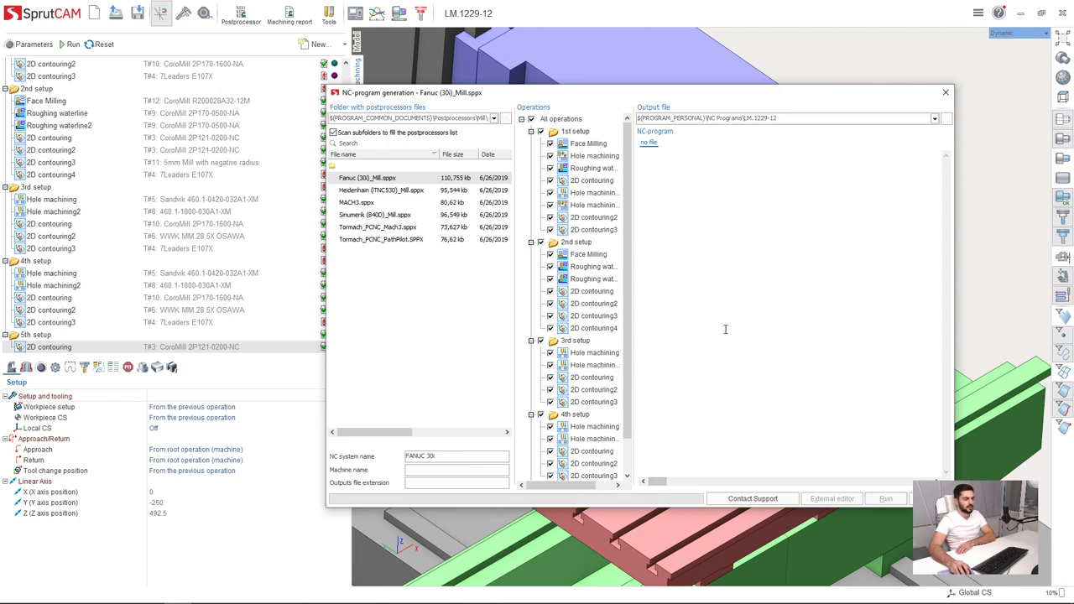
{"action": "scroll", "coordinate": [707, 216], "scroll_direction": "down", "scroll_amount": 15}
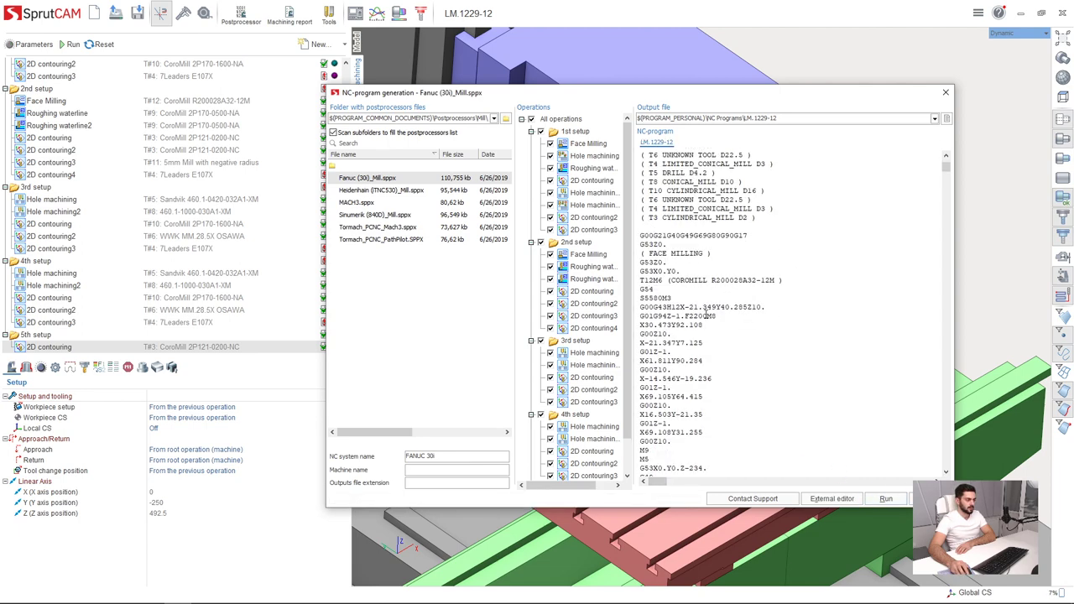
Step: Review the generated NC program in the external editor, then close it and the NC-program generation window
{"action": "left_click", "coordinate": [831, 500]}
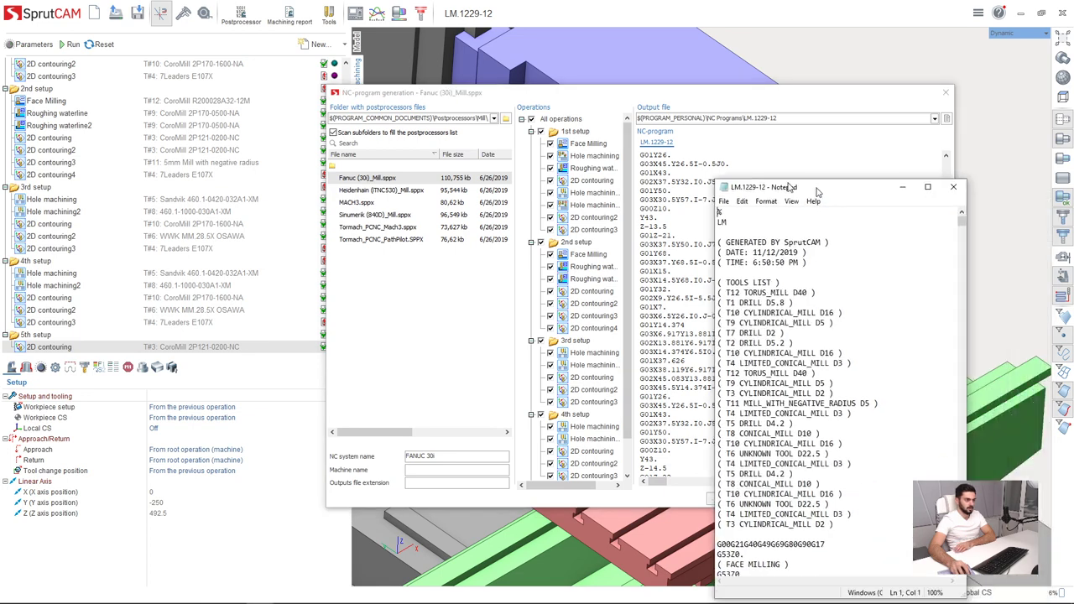
{"action": "left_click_drag", "start_coordinate": [815, 192], "coordinate": [559, 89]}
{"action": "scroll", "coordinate": [538, 210], "scroll_direction": "down", "scroll_amount": 20}
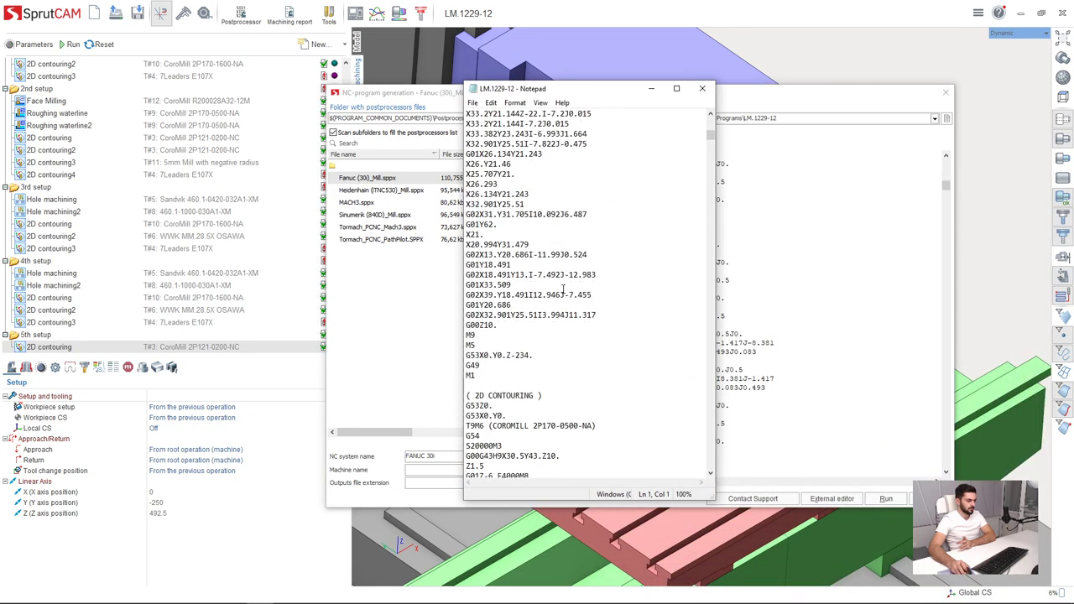
{"action": "left_click", "coordinate": [702, 88]}
{"action": "left_click", "coordinate": [911, 499]}
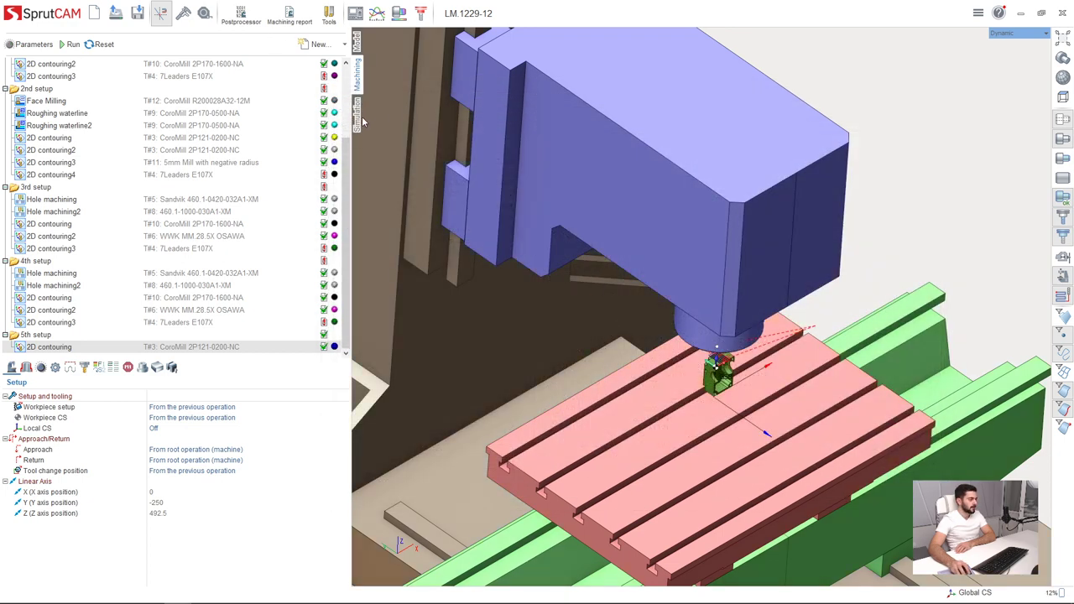
{"action": "middle_click_drag", "start_coordinate": [667, 411], "coordinate": [671, 368]}
{"action": "scroll", "coordinate": [672, 369], "scroll_direction": "up", "scroll_amount": 3}
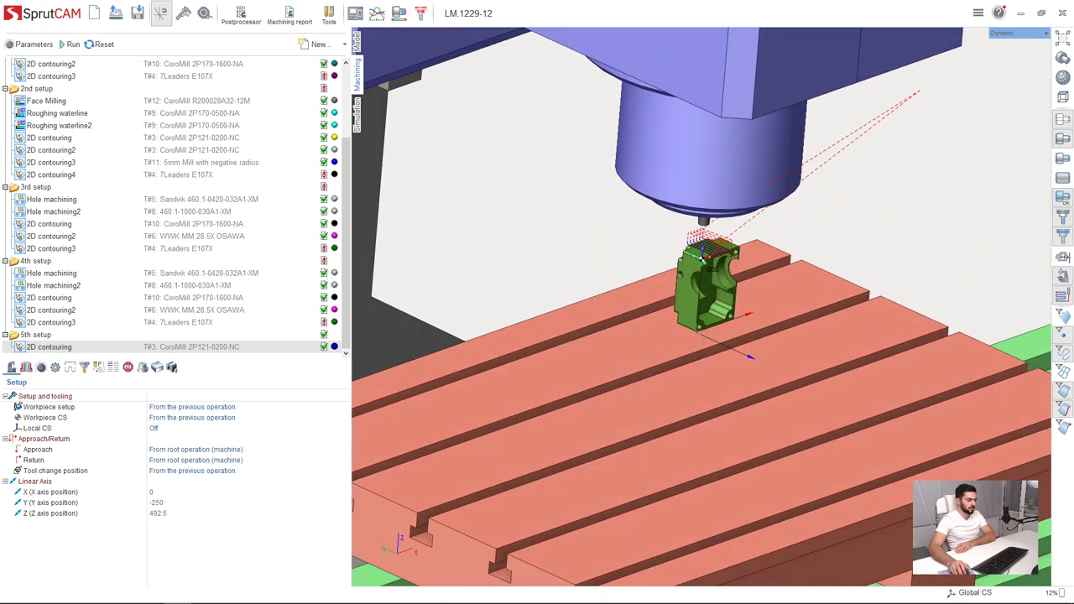
{"action": "scroll", "coordinate": [671, 368], "scroll_direction": "down", "scroll_amount": 3}
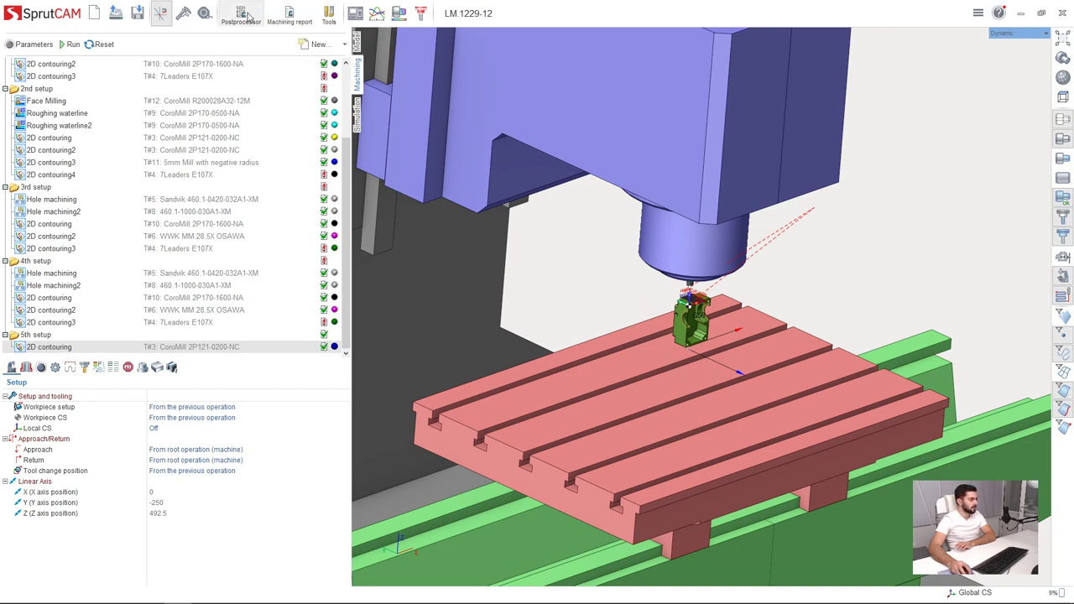
Step: Return to simulation mode, select the Mikron VCE600 Pro root entry, and collapse all five setups
{"action": "left_click", "coordinate": [358, 123]}
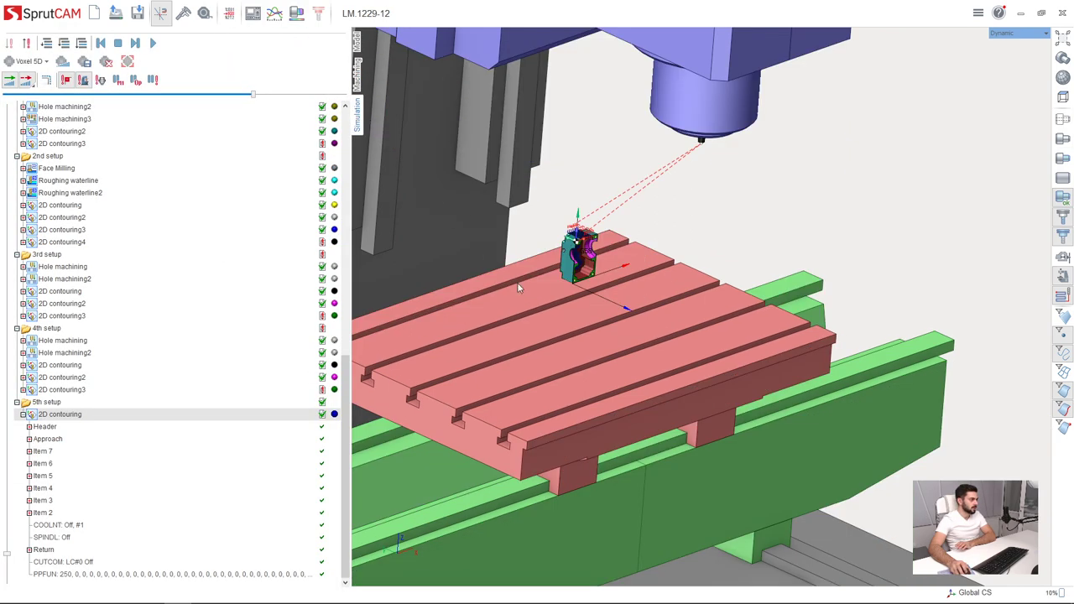
{"action": "scroll", "coordinate": [539, 339], "scroll_direction": "down", "scroll_amount": 2}
{"action": "scroll", "coordinate": [81, 189], "scroll_direction": "up", "scroll_amount": 14}
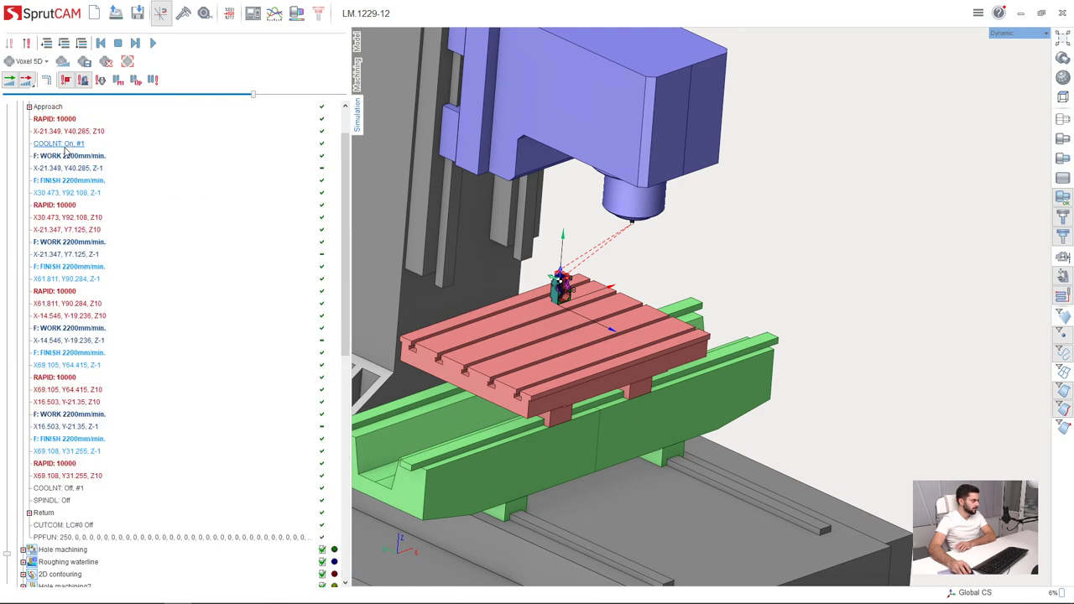
{"action": "left_click", "coordinate": [52, 110]}
{"action": "left_click", "coordinate": [17, 119]}
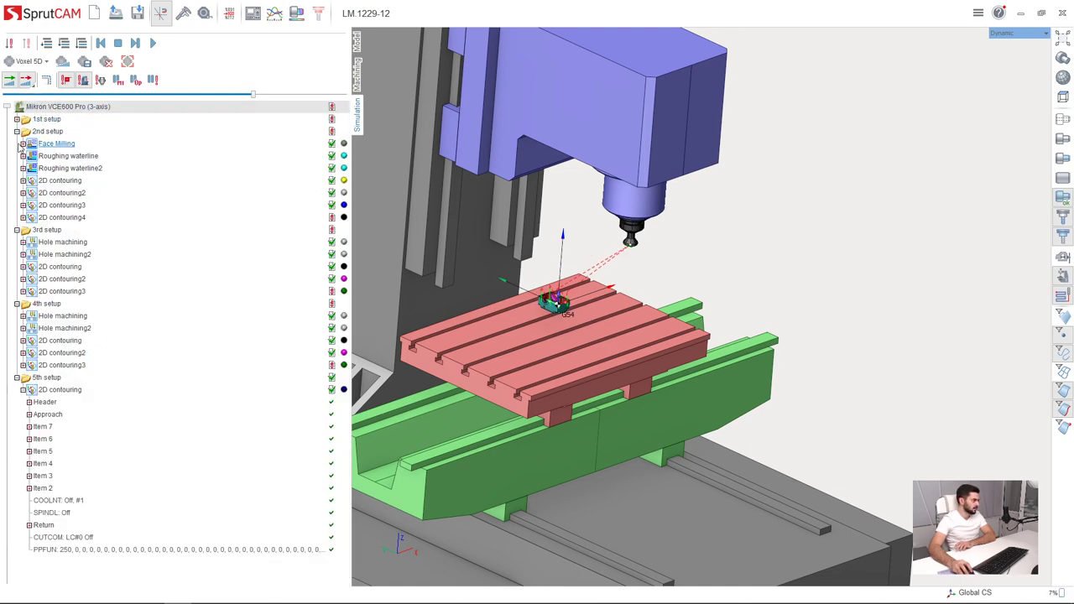
{"action": "left_click", "coordinate": [16, 132]}
{"action": "left_click", "coordinate": [17, 143]}
{"action": "left_click", "coordinate": [17, 156]}
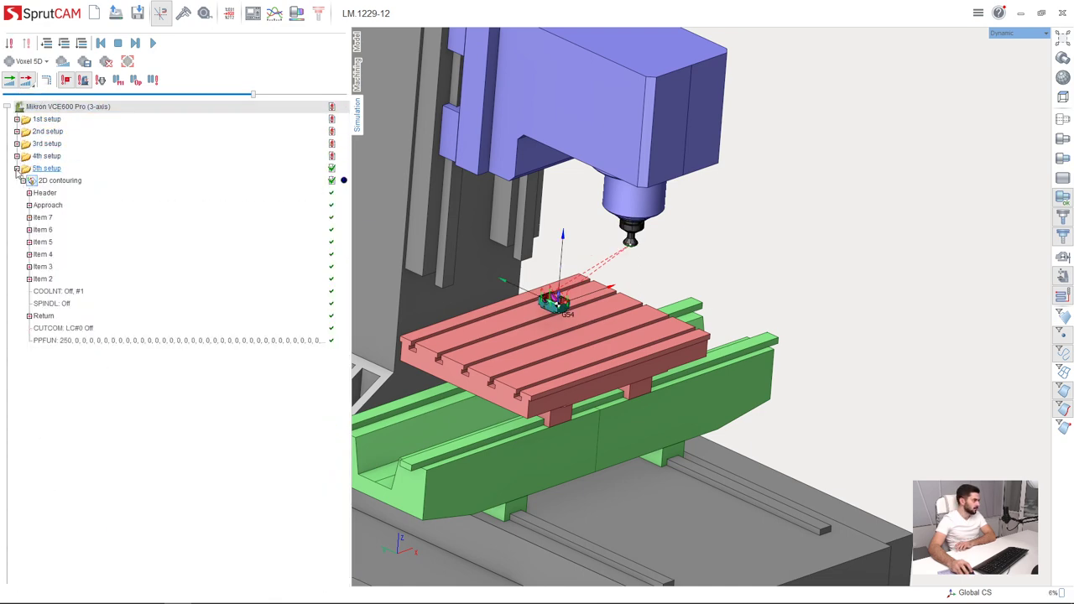
{"action": "left_click", "coordinate": [17, 168]}
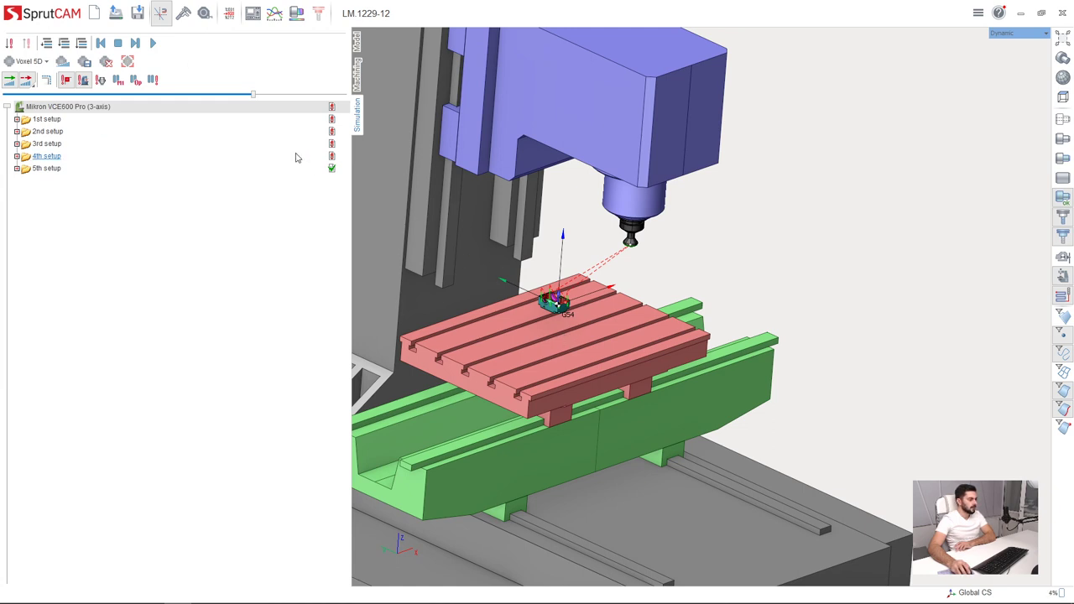
Step: Enable G-code-based simulation for the whole project and start the machining simulation
{"action": "left_click", "coordinate": [230, 15]}
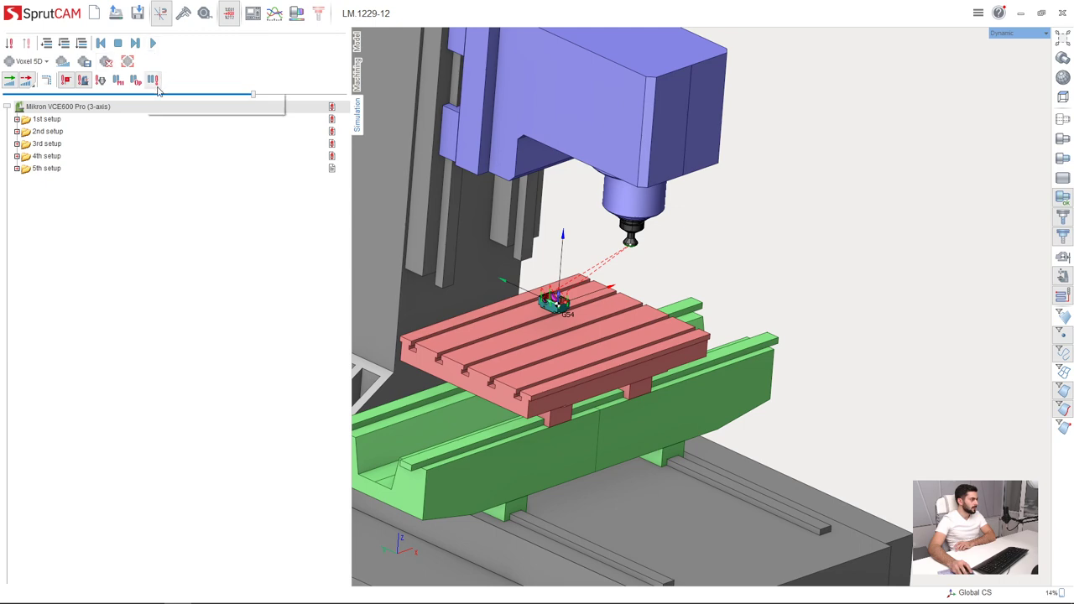
{"action": "left_click", "coordinate": [153, 44]}
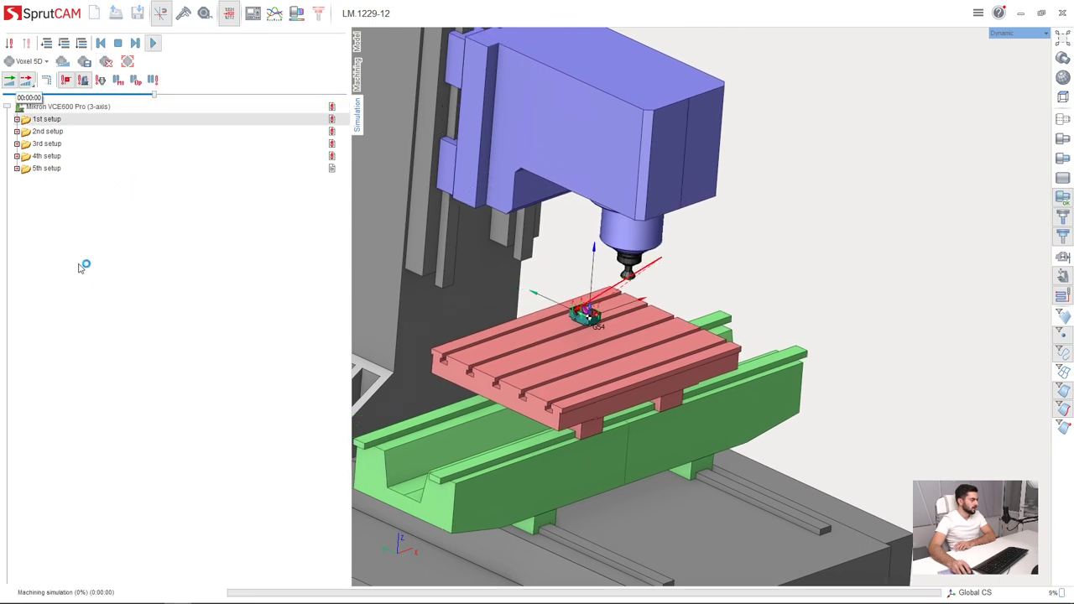
{"action": "scroll", "coordinate": [617, 365], "scroll_direction": "up", "scroll_amount": 5}
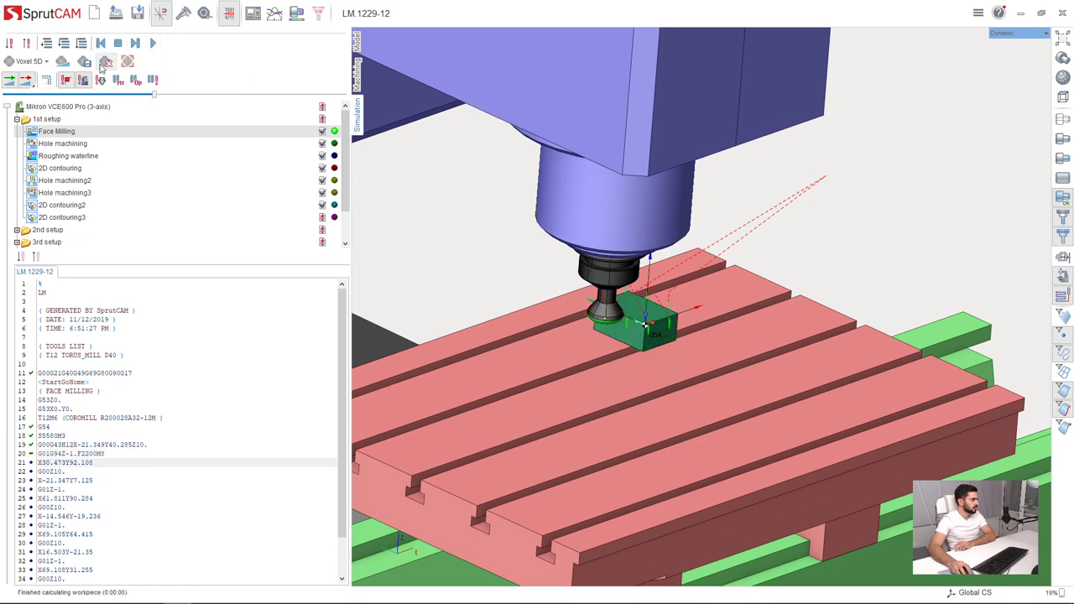
Step: Select the Mikron VCE600 Pro root entry, collapse the 1st setup, and restart the simulation of all setups
{"action": "left_click", "coordinate": [53, 107]}
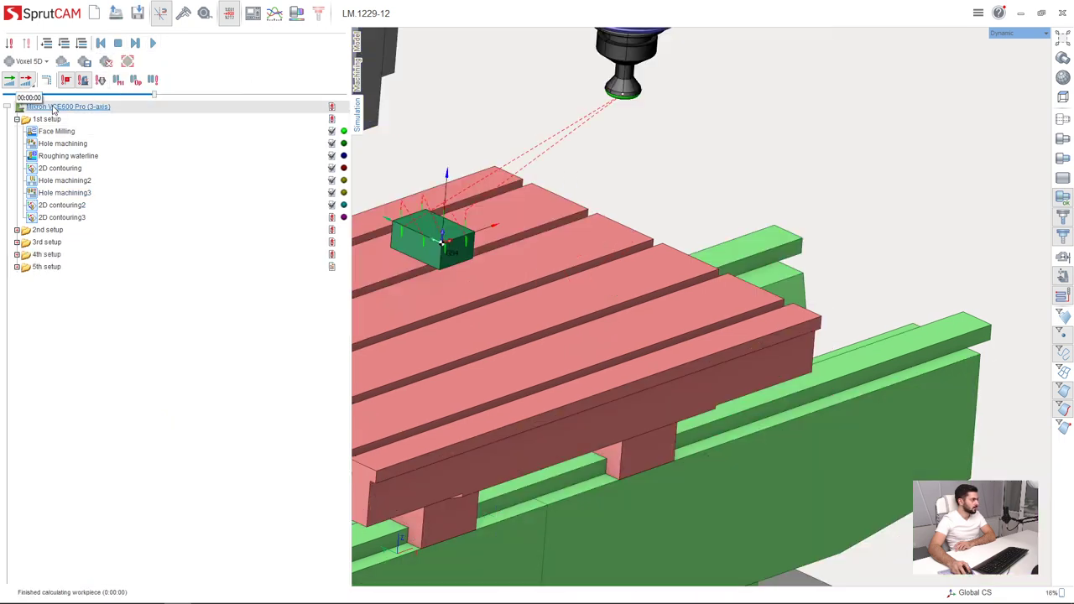
{"action": "left_click", "coordinate": [17, 119]}
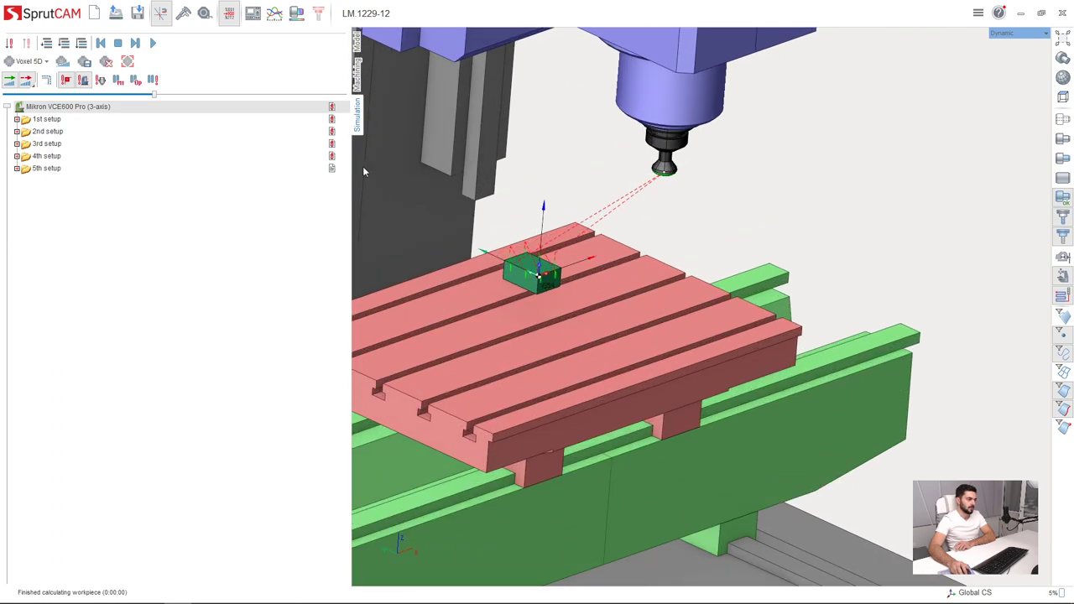
{"action": "left_click", "coordinate": [153, 44]}
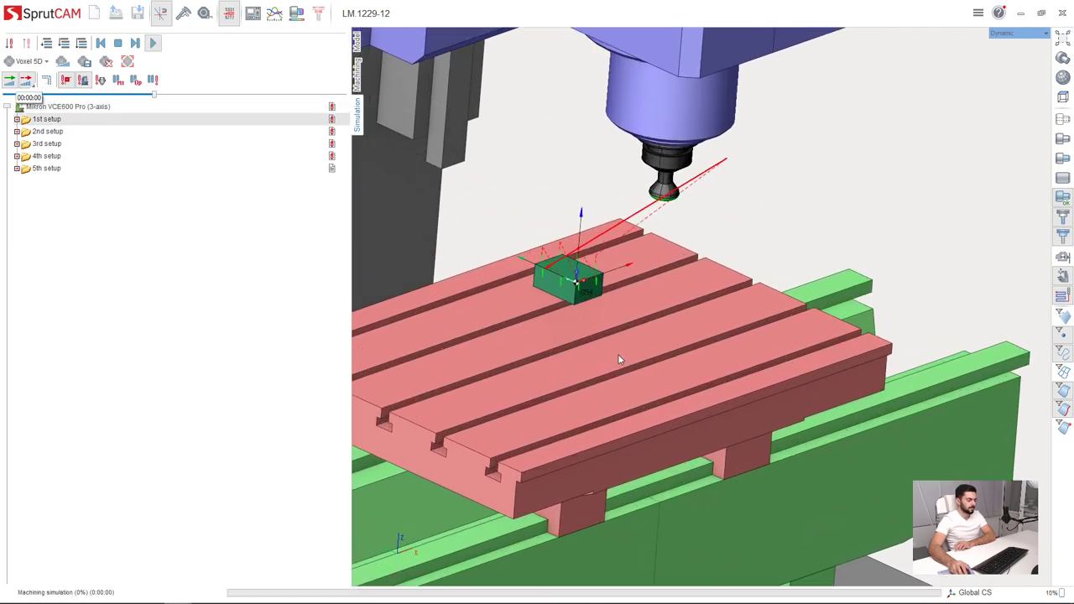
{"action": "scroll", "coordinate": [748, 351], "scroll_direction": "up", "scroll_amount": 3}
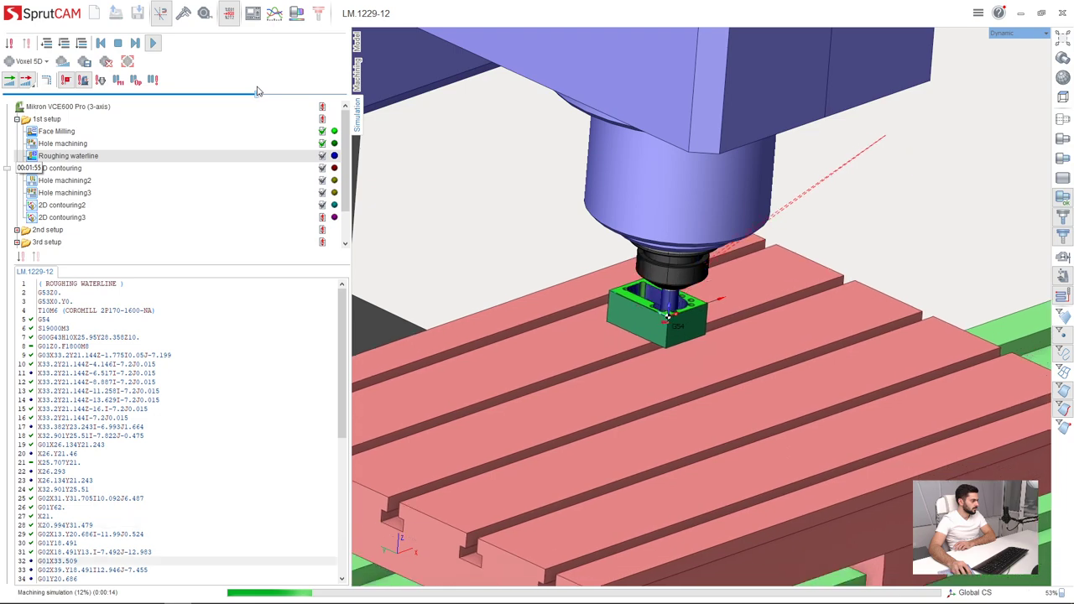
Step: Run the G-code simulation through the 5th setup, slowing it around the 2nd setup's roughing operations and speeding it up for the rest
{"action": "mouse_move", "coordinate": [258, 93]}
{"action": "left_mouse_down"}
{"action": "mouse_move", "coordinate": [287, 96]}
{"action": "mouse_move", "coordinate": [266, 96]}
{"action": "left_mouse_up"}
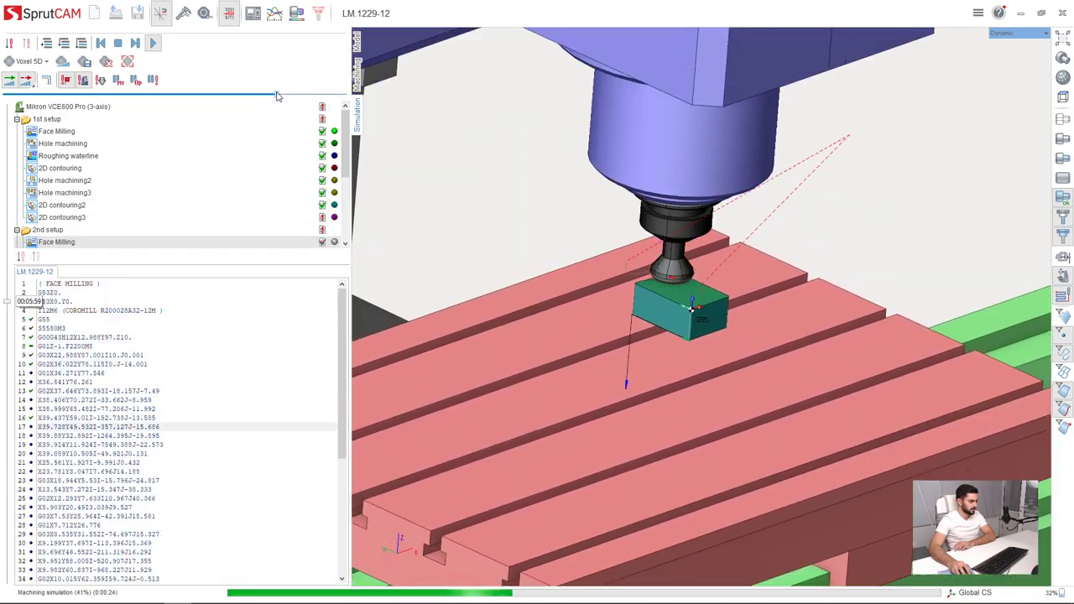
{"action": "left_click_drag", "start_coordinate": [269, 97], "coordinate": [240, 100]}
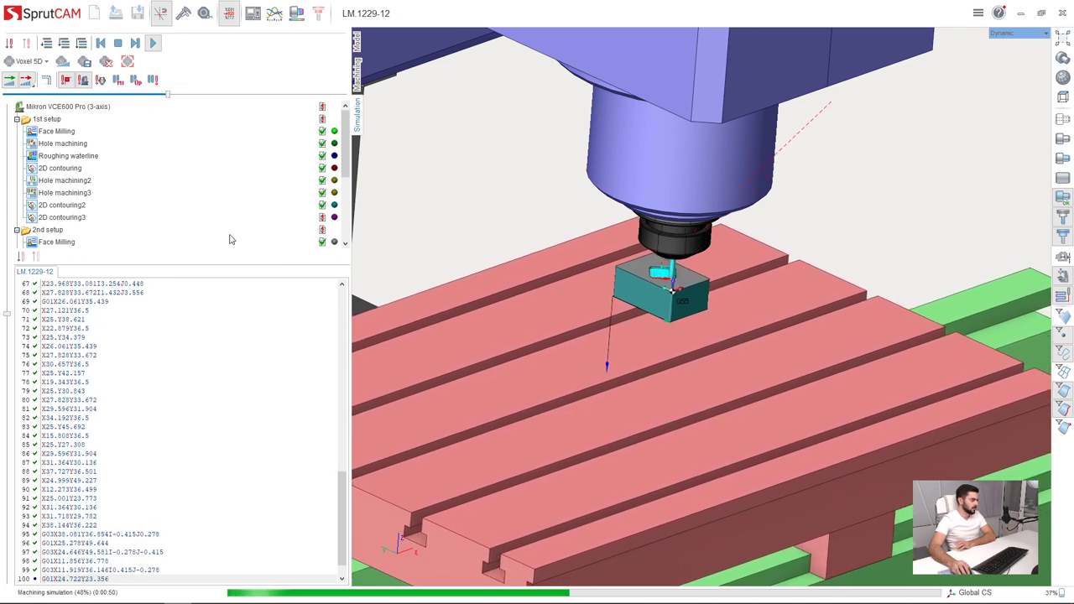
{"action": "left_click_drag", "start_coordinate": [347, 130], "coordinate": [351, 162]}
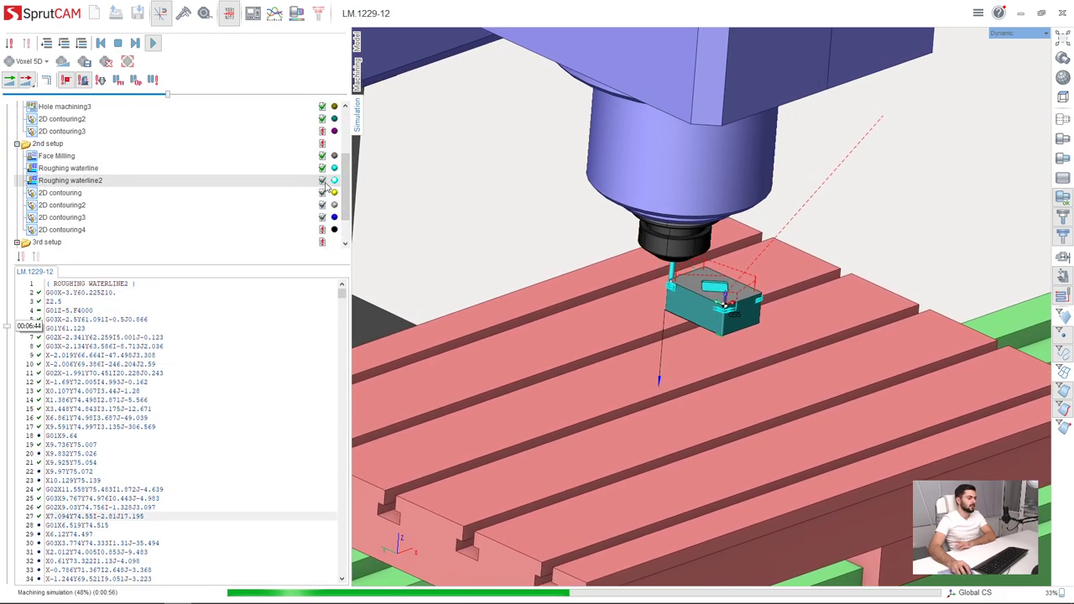
{"action": "left_click_drag", "start_coordinate": [168, 93], "coordinate": [244, 95]}
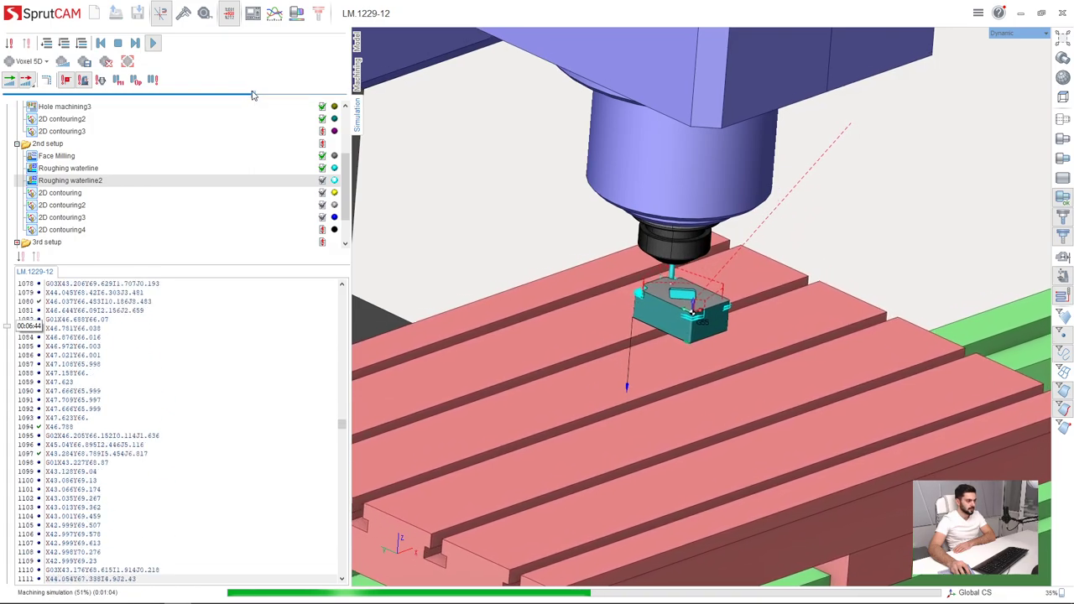
{"action": "mouse_move", "coordinate": [250, 95]}
{"action": "left_mouse_down"}
{"action": "mouse_move", "coordinate": [295, 95]}
{"action": "mouse_move", "coordinate": [257, 94]}
{"action": "left_mouse_up"}
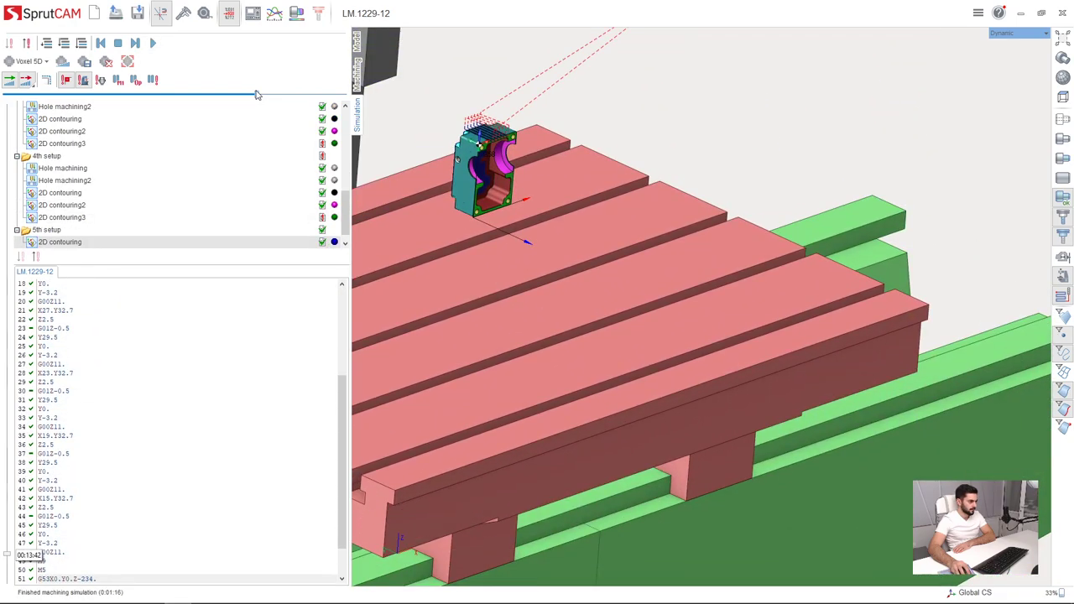
Step: Turn on the color-coded deviation comparison and examine the part's grooved face with the square central outline up close
{"action": "left_click", "coordinate": [296, 13]}
{"action": "scroll", "coordinate": [442, 131], "scroll_direction": "up", "scroll_amount": 4}
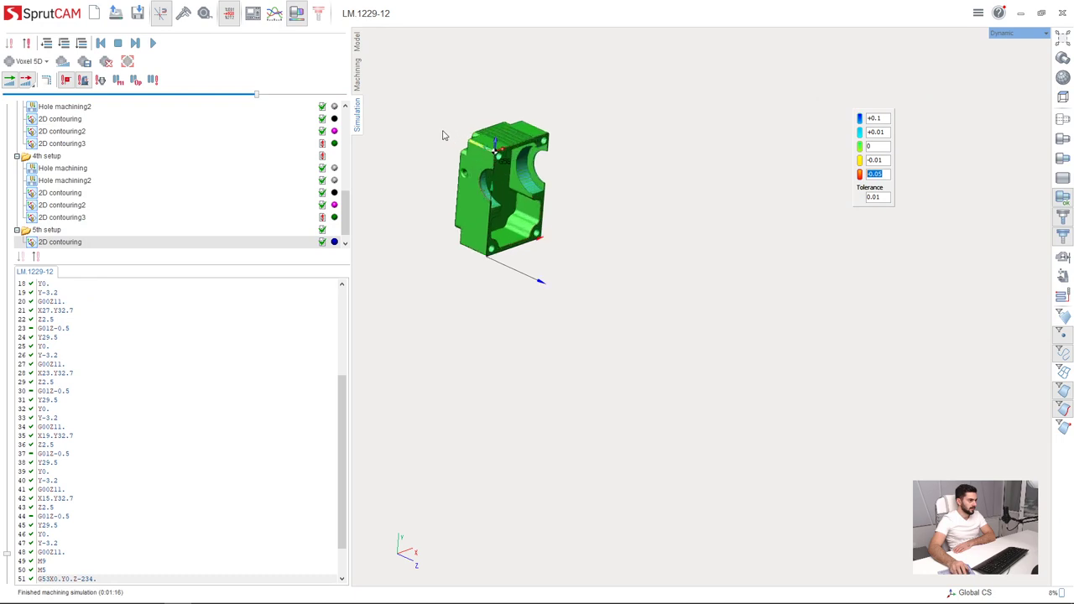
{"action": "middle_click_drag", "start_coordinate": [442, 132], "coordinate": [503, 184]}
{"action": "middle_click_drag", "start_coordinate": [504, 118], "coordinate": [585, 208]}
{"action": "scroll", "coordinate": [497, 99], "scroll_direction": "up", "scroll_amount": 3}
{"action": "scroll", "coordinate": [585, 210], "scroll_direction": "down", "scroll_amount": 3}
{"action": "scroll", "coordinate": [577, 245], "scroll_direction": "down", "scroll_amount": 2}
{"action": "scroll", "coordinate": [530, 95], "scroll_direction": "up", "scroll_amount": 4}
{"action": "mouse_move", "coordinate": [530, 96]}
{"action": "middle_mouse_down"}
{"action": "mouse_move", "coordinate": [516, 82]}
{"action": "mouse_move", "coordinate": [529, 96]}
{"action": "middle_mouse_up"}
{"action": "scroll", "coordinate": [529, 204], "scroll_direction": "up", "scroll_amount": 4}
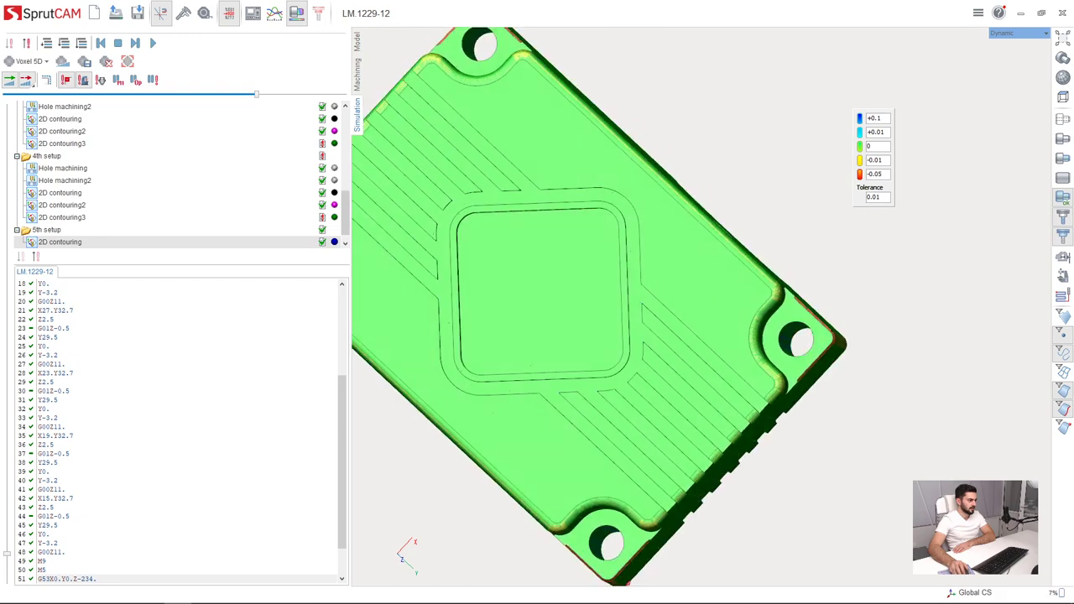
Step: Examine the deviation colors on the open cavity side, the bore walls and the ribbed end of the part
{"action": "middle_click_drag", "start_coordinate": [529, 205], "coordinate": [377, 72]}
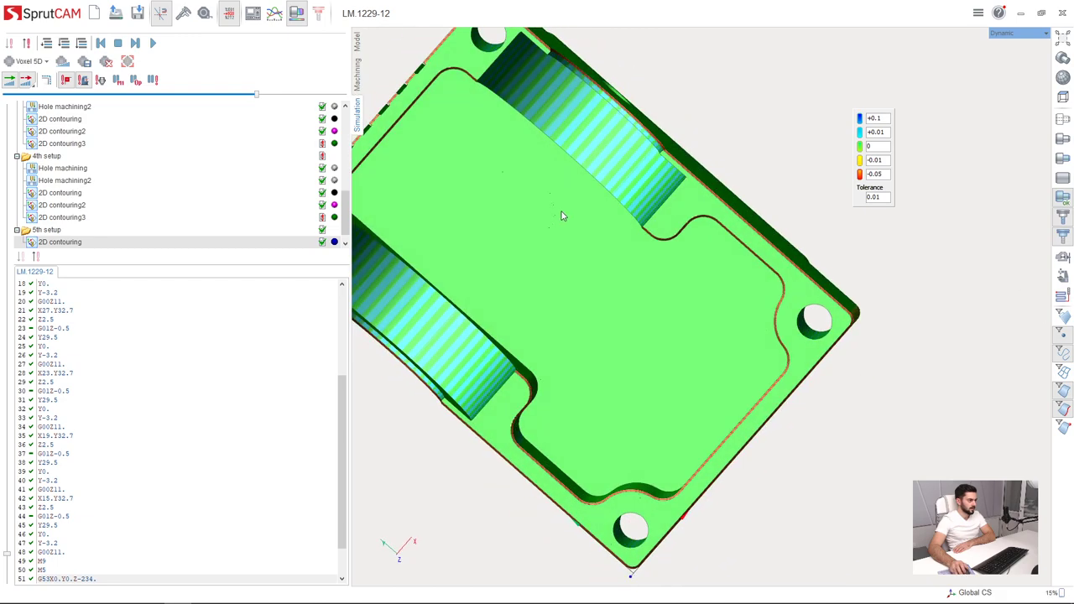
{"action": "scroll", "coordinate": [563, 216], "scroll_direction": "down", "scroll_amount": 5}
{"action": "scroll", "coordinate": [455, 220], "scroll_direction": "up", "scroll_amount": 3}
{"action": "middle_click_drag", "start_coordinate": [588, 269], "coordinate": [671, 336]}
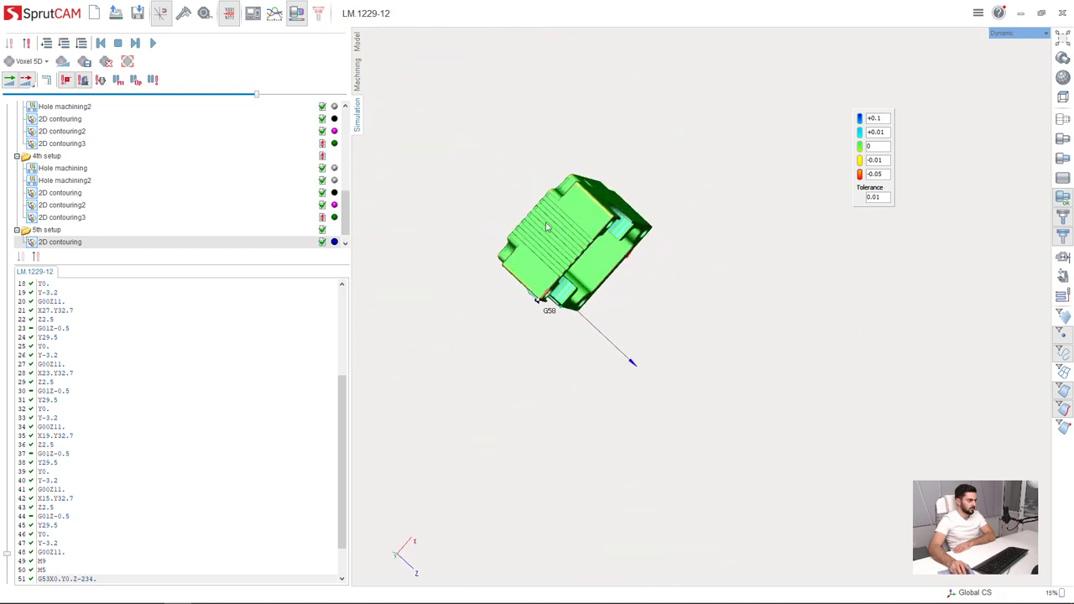
{"action": "middle_click_drag", "start_coordinate": [546, 226], "coordinate": [619, 271]}
{"action": "scroll", "coordinate": [619, 271], "scroll_direction": "down", "scroll_amount": 3}
{"action": "scroll", "coordinate": [556, 212], "scroll_direction": "up", "scroll_amount": 4}
{"action": "middle_click_drag", "start_coordinate": [556, 212], "coordinate": [457, 126]}
{"action": "right_click_drag", "start_coordinate": [474, 227], "coordinate": [490, 207]}
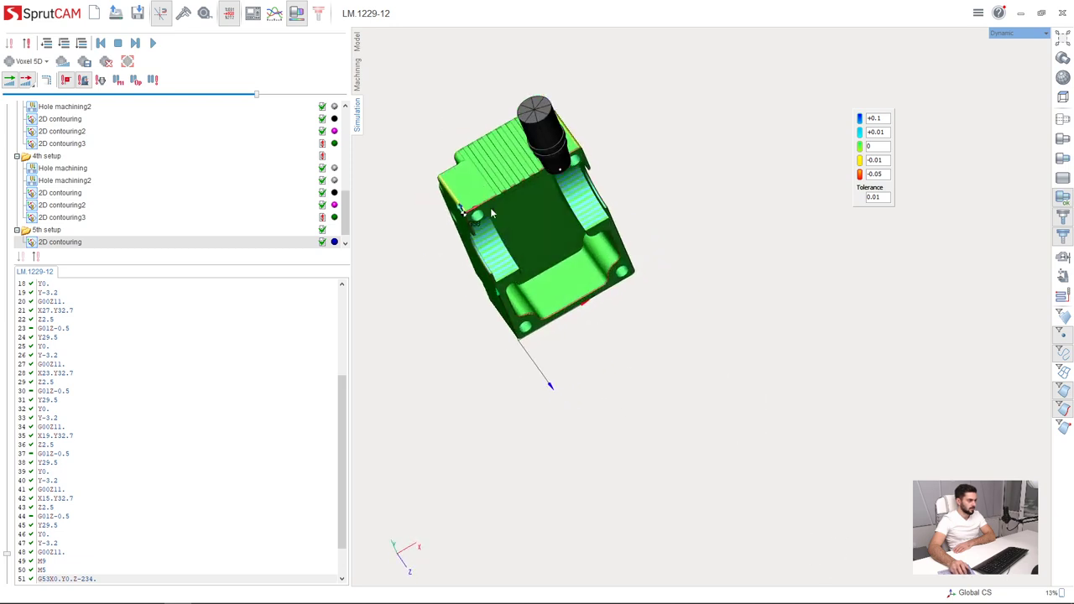